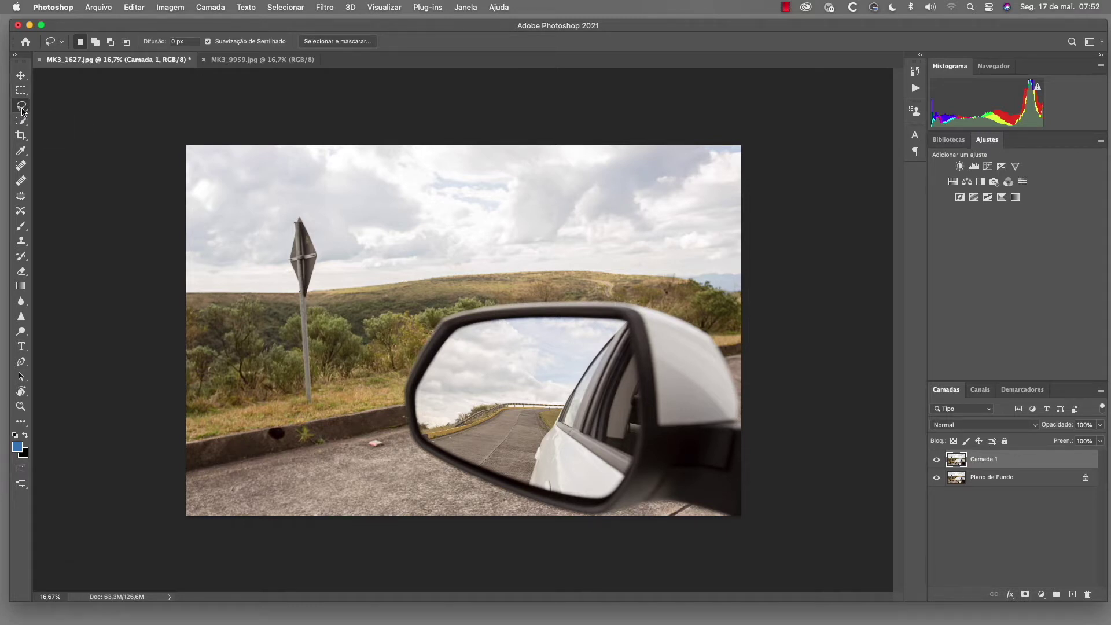
- Draw a loose Lasso selection around the road sign and its pole on the Camada 1 layer
{"action": "key", "text": "l"}
{"action": "left_click_drag", "start_coordinate": [282, 272], "coordinate": [288, 293]}
{"action": "left_click_drag", "start_coordinate": [322, 384], "coordinate": [321, 317]}
{"action": "left_click_drag", "start_coordinate": [328, 229], "coordinate": [287, 220]}
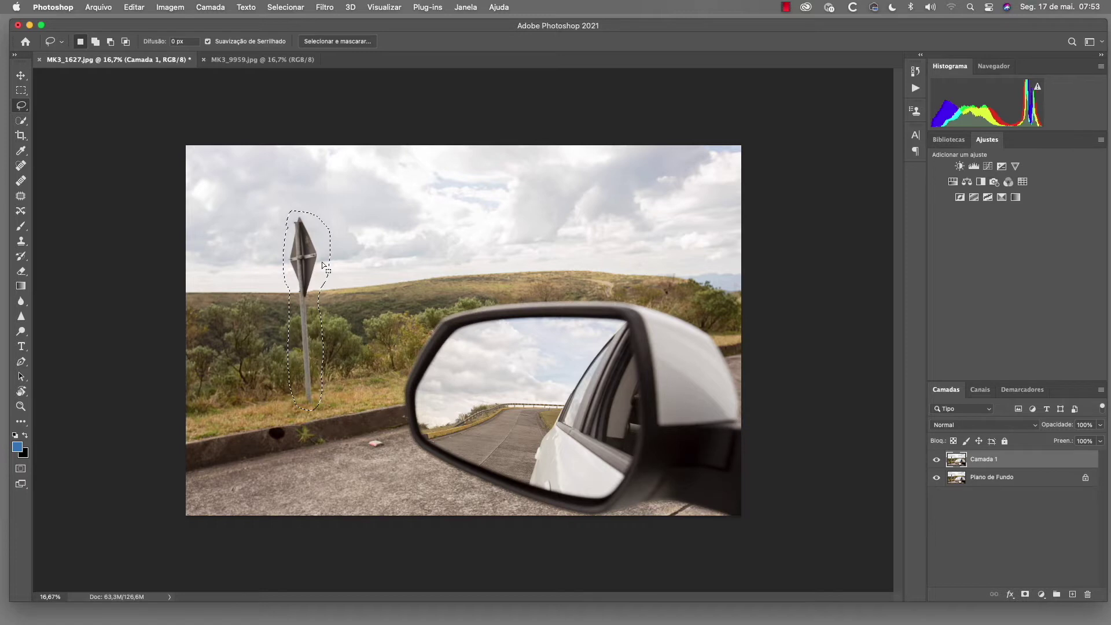
- Fill the sign selection with Content-Aware (Sensível a conteúdo) content, colour adaptation on, Normal mode and 100% opacity
{"action": "left_click", "coordinate": [140, 11]}
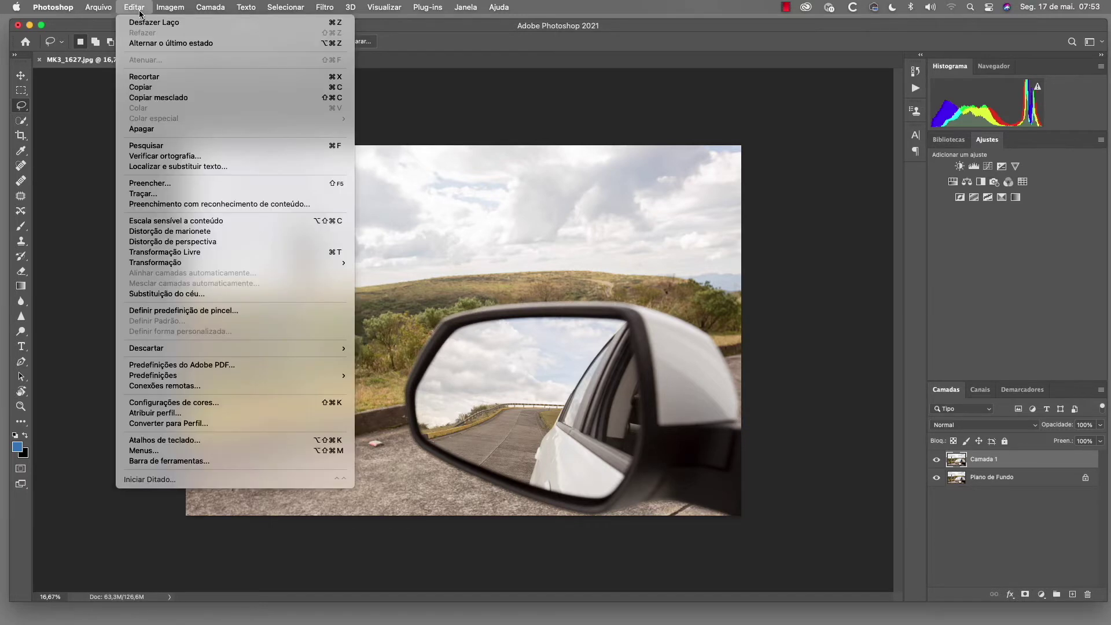
{"action": "left_click", "coordinate": [154, 184]}
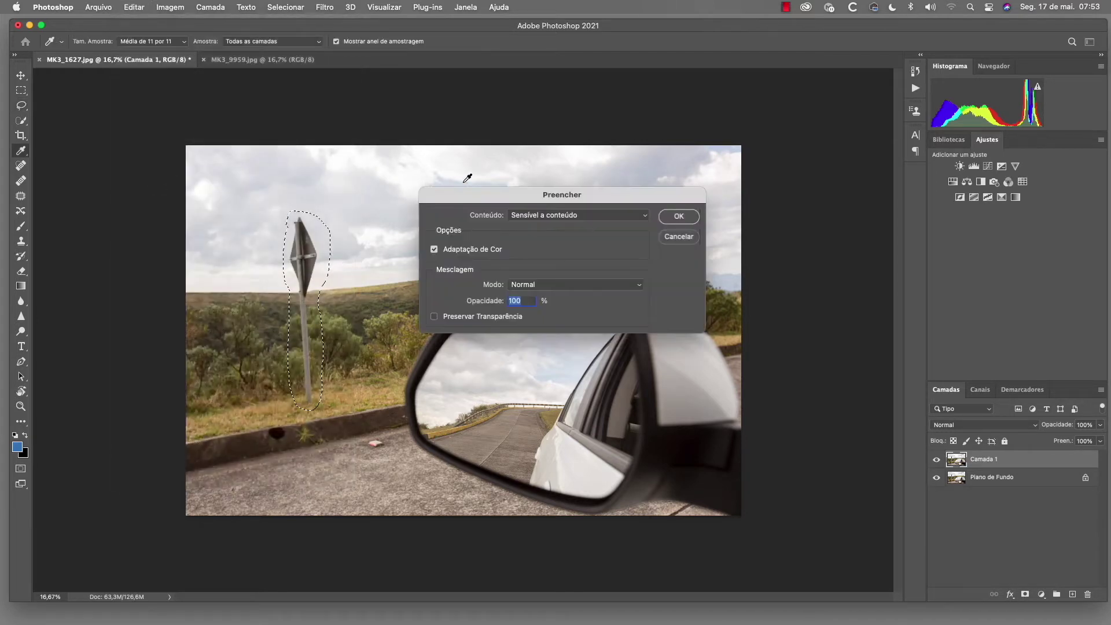
{"action": "left_click_drag", "start_coordinate": [507, 186], "coordinate": [527, 169]}
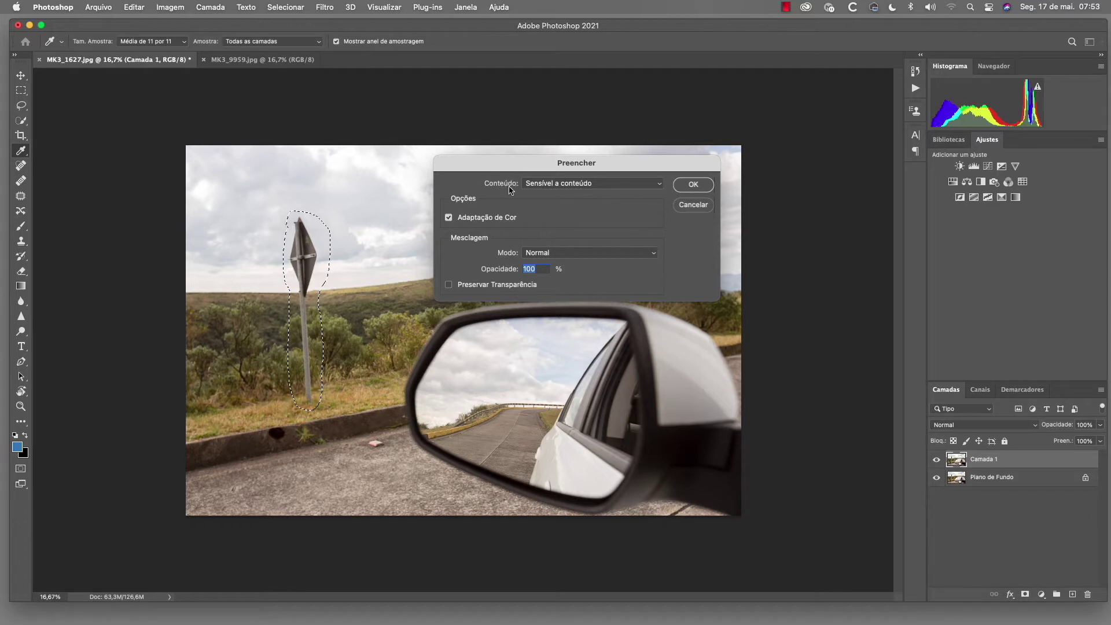
{"action": "left_click", "coordinate": [660, 185]}
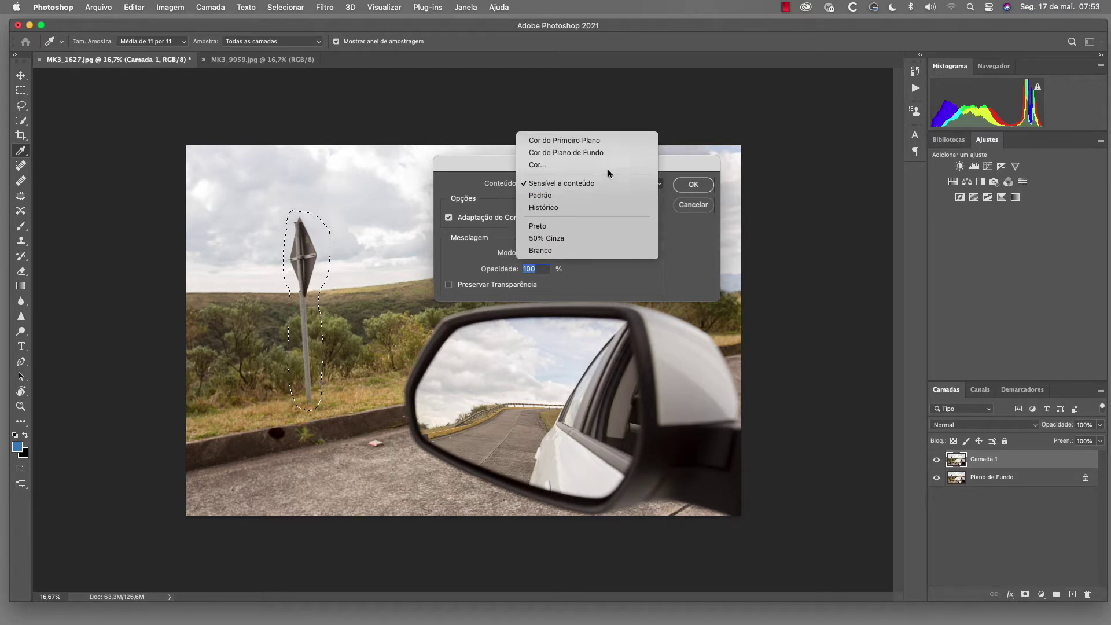
{"action": "left_click", "coordinate": [566, 184]}
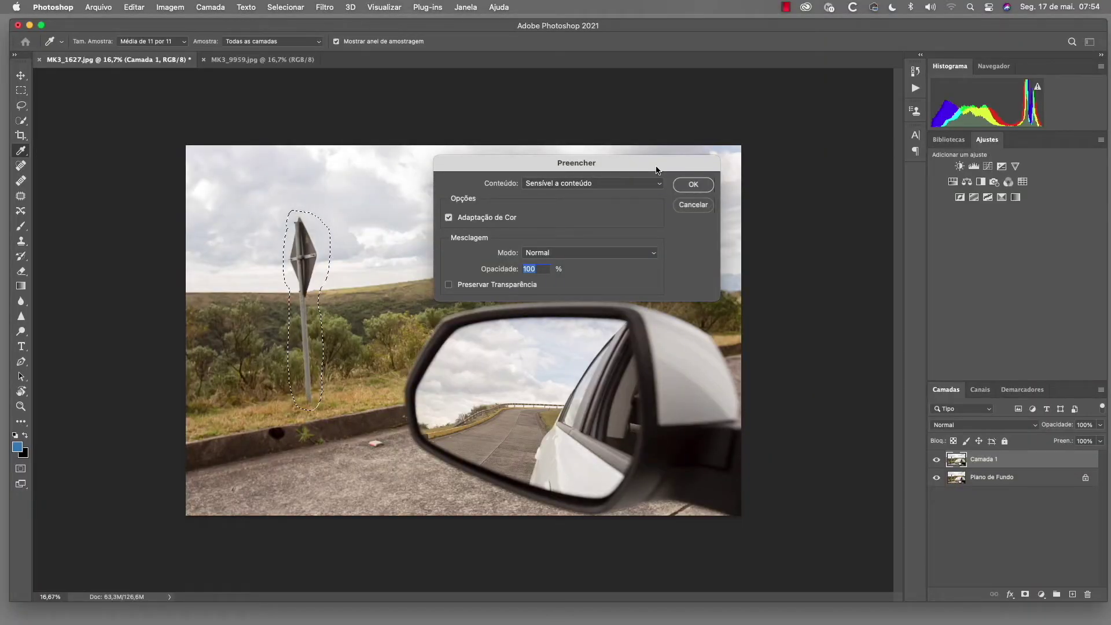
{"action": "left_click", "coordinate": [697, 189]}
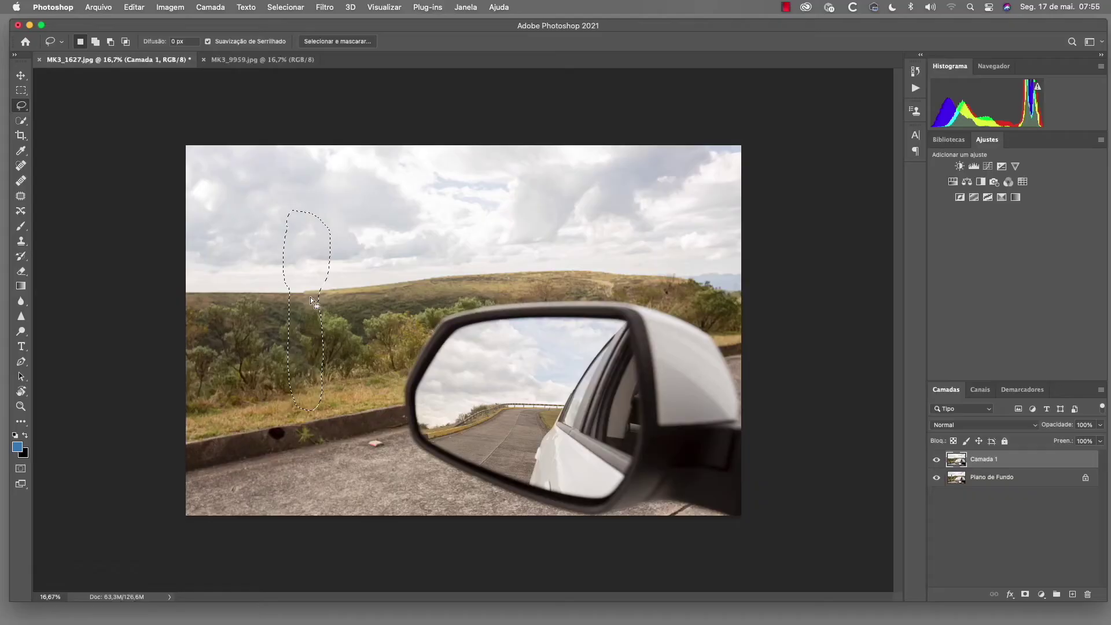
- Deselect the filled area and delete the Camada 1 layer
{"action": "left_click", "coordinate": [357, 290]}
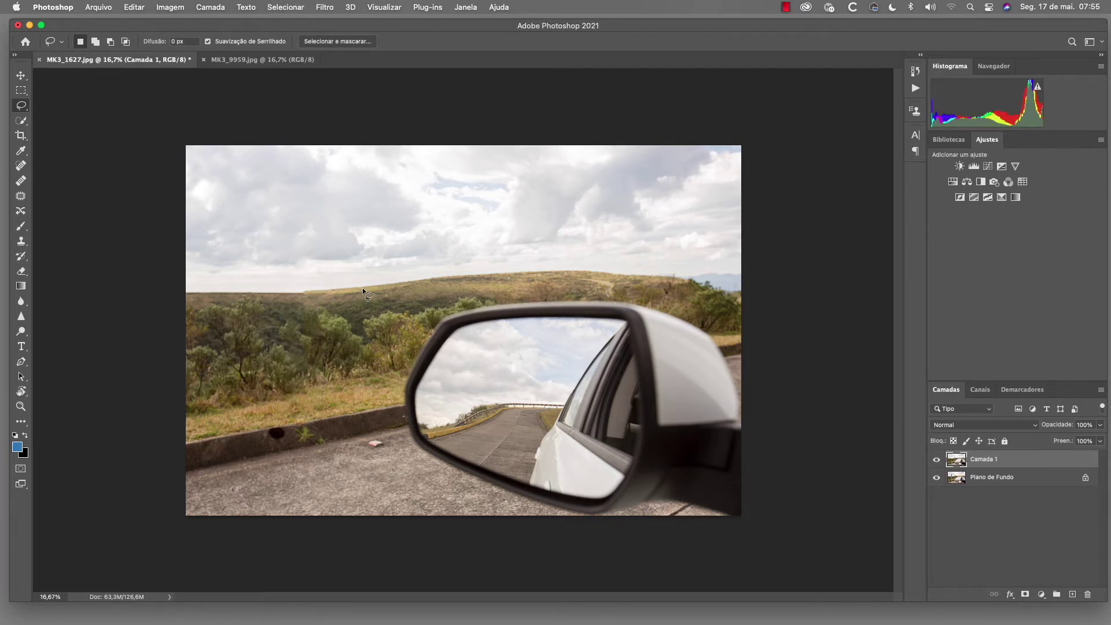
{"action": "left_click_drag", "start_coordinate": [1063, 464], "coordinate": [1087, 594]}
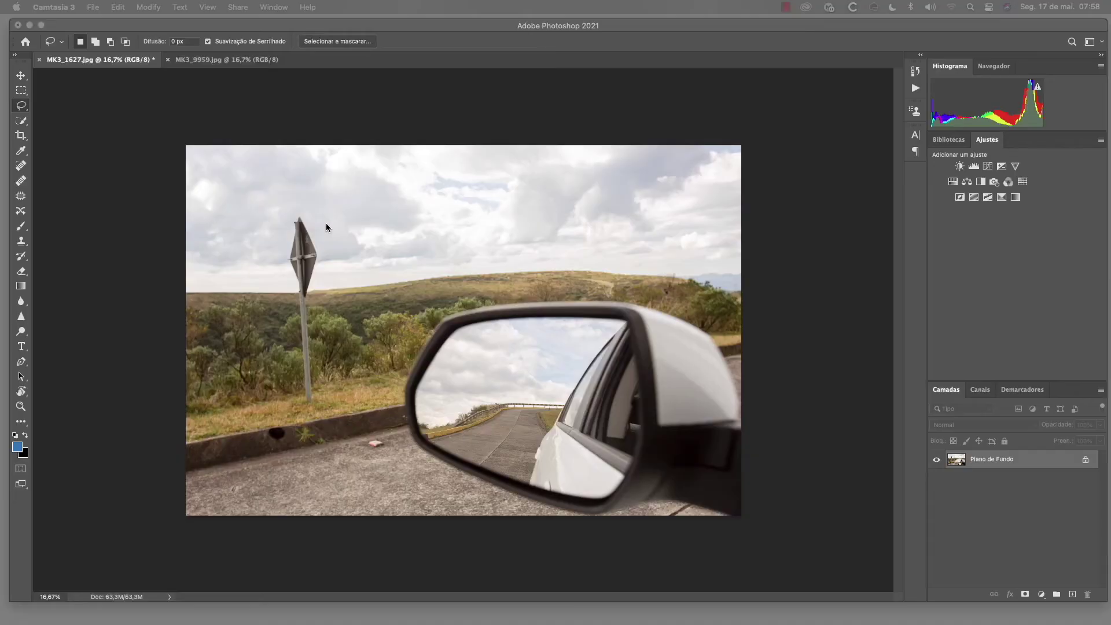
- Outline the road sign and pole on the Plano de Fundo layer with the Lasso and open the selection in the Content-Aware Fill workspace
{"action": "left_click", "coordinate": [24, 111]}
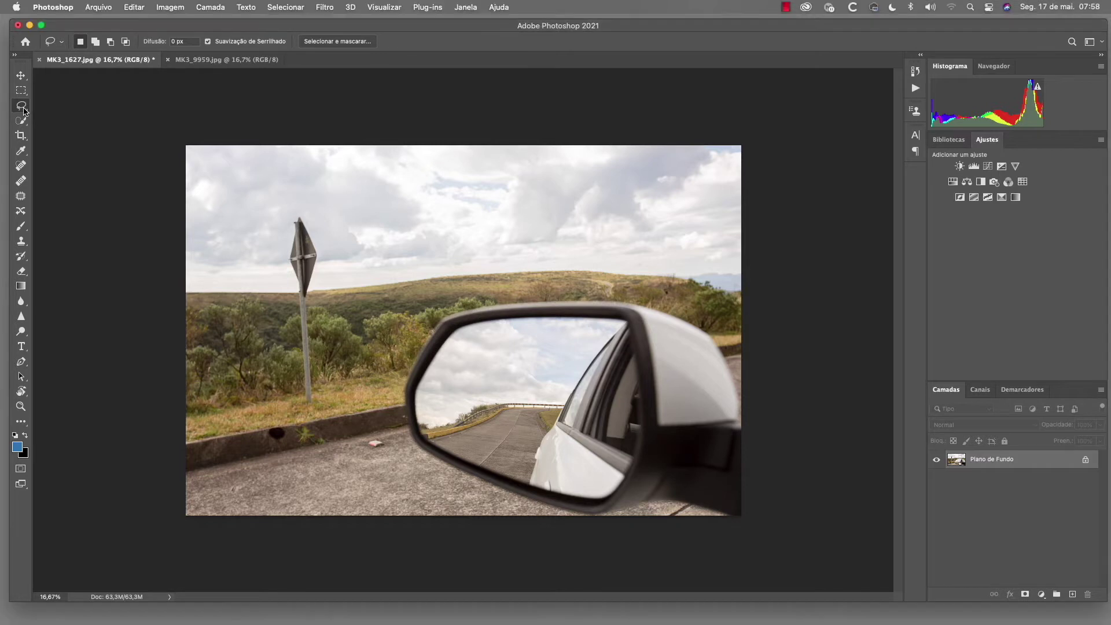
{"action": "key", "text": "l"}
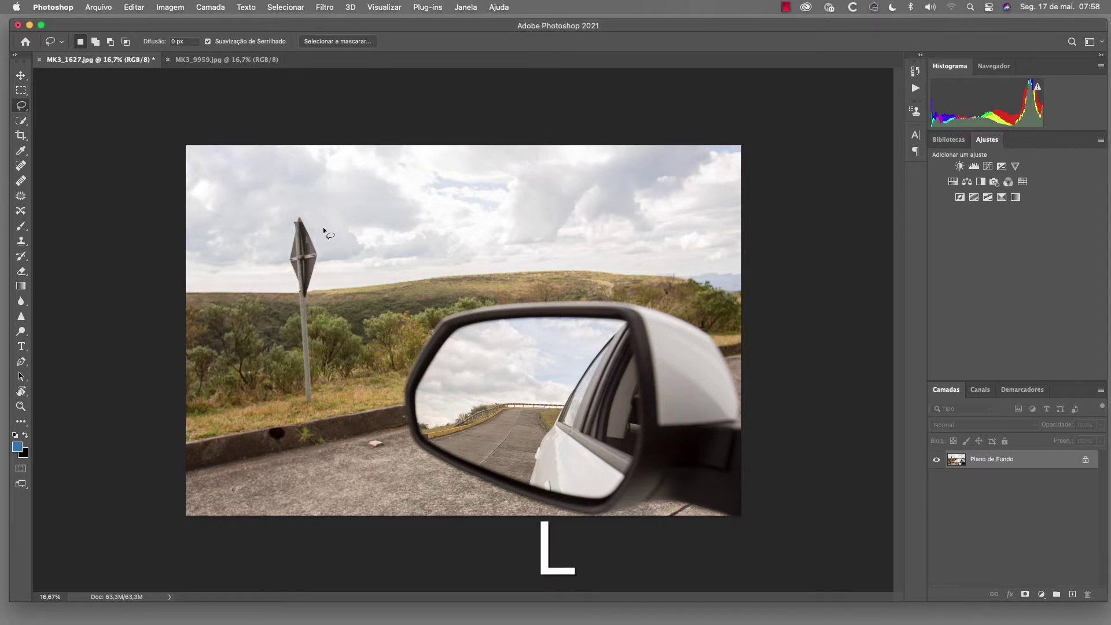
{"action": "left_click_drag", "start_coordinate": [320, 244], "coordinate": [324, 372]}
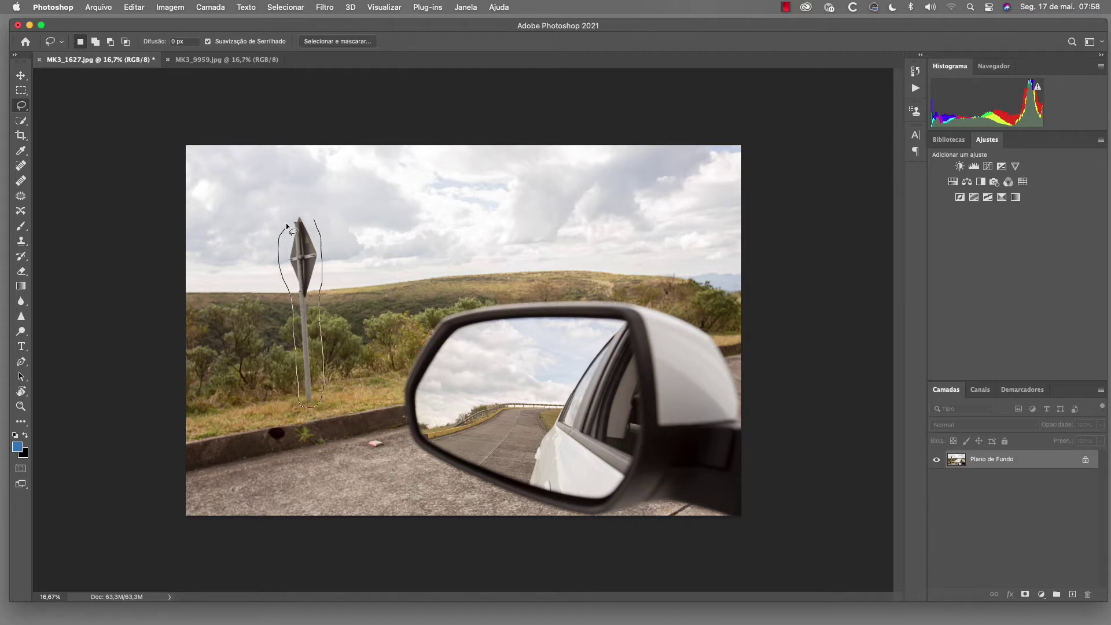
{"action": "left_click_drag", "start_coordinate": [313, 222], "coordinate": [309, 223]}
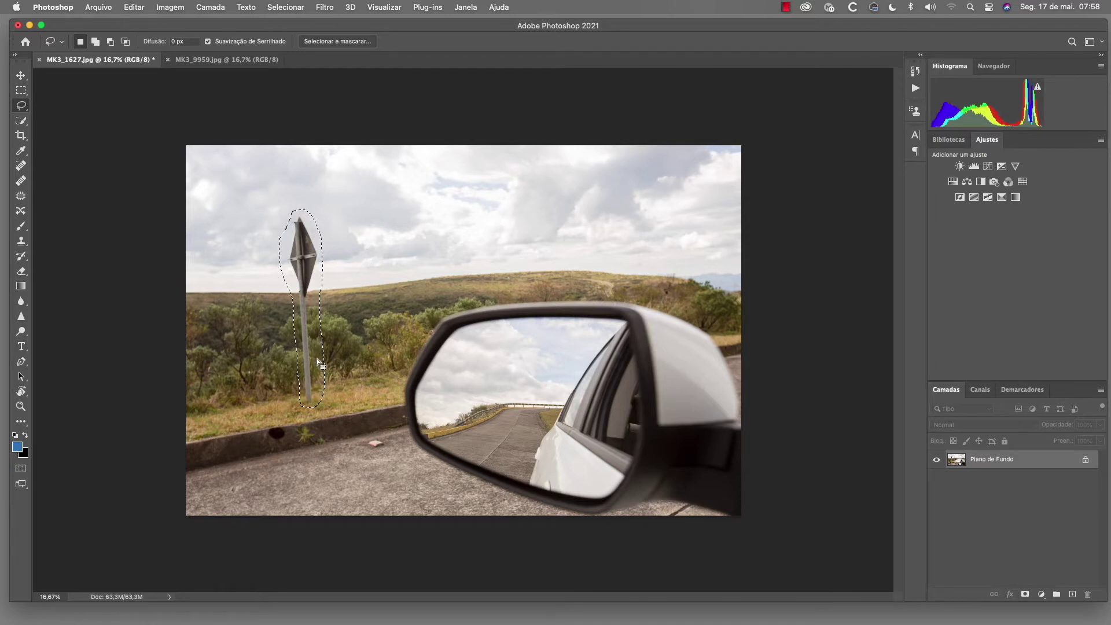
{"action": "left_click", "coordinate": [133, 9]}
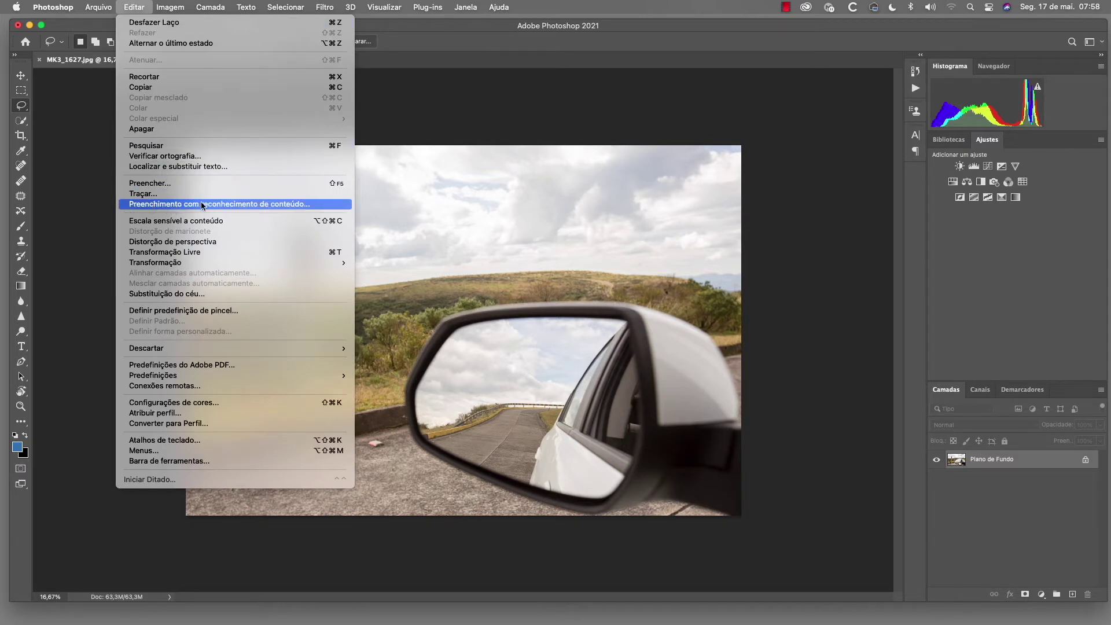
{"action": "left_click", "coordinate": [262, 203]}
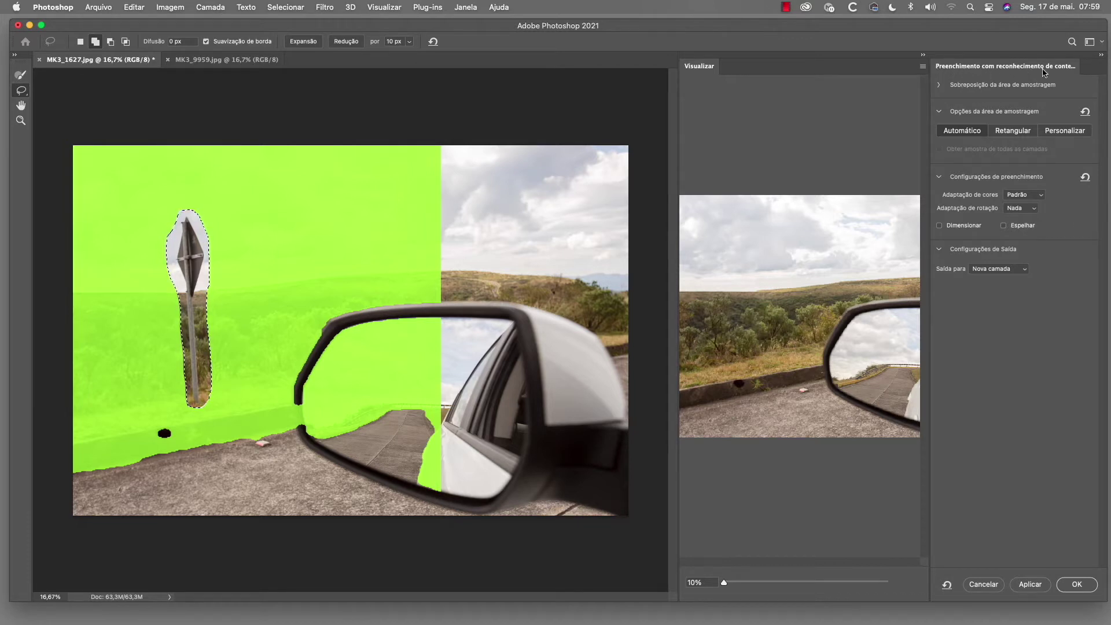
- Expand the sampling area overlay settings and toggle the overlay off and on to compare the views
{"action": "left_click", "coordinate": [941, 86]}
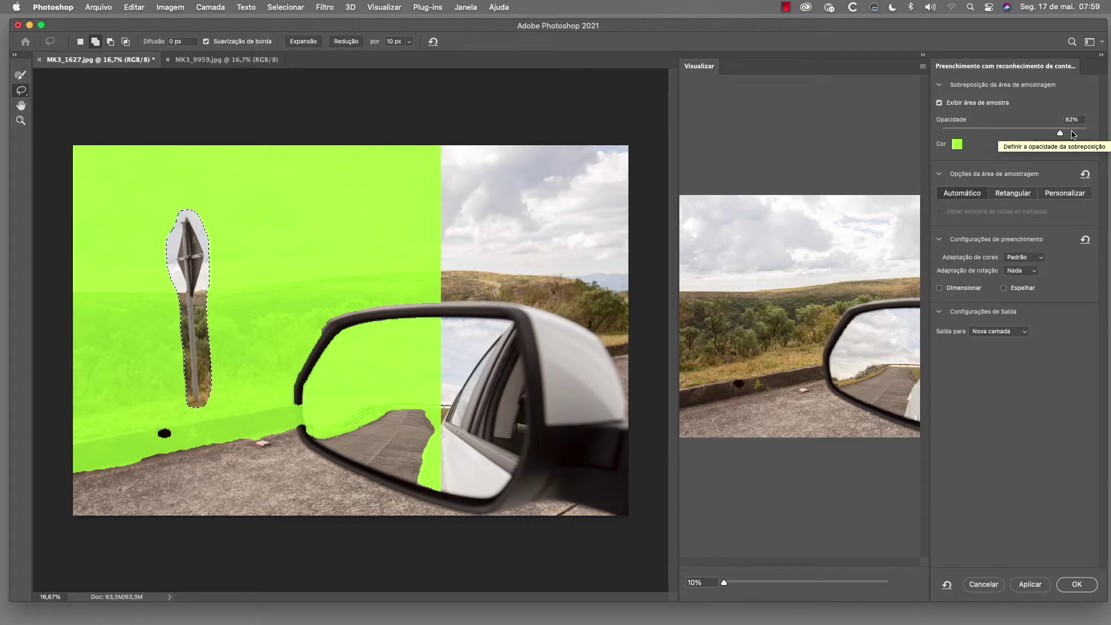
{"action": "left_click", "coordinate": [939, 103]}
{"action": "left_click", "coordinate": [940, 104]}
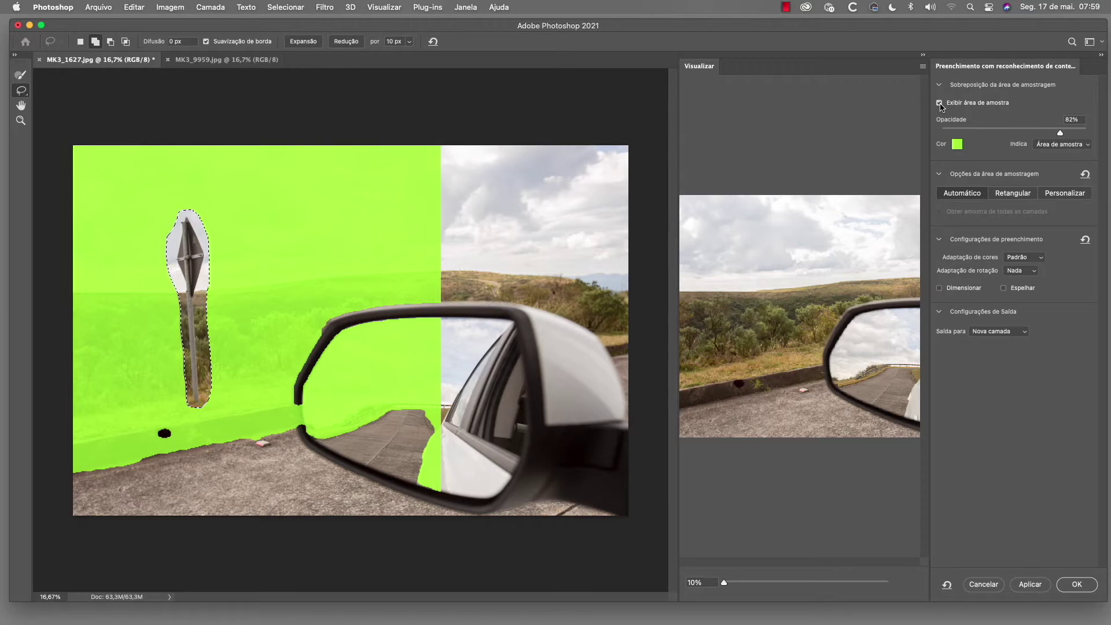
{"action": "left_click", "coordinate": [940, 103]}
{"action": "left_click", "coordinate": [940, 104]}
- Set the sampling area overlay's opacity to 69%
{"action": "mouse_move", "coordinate": [1061, 135]}
{"action": "left_mouse_down"}
{"action": "mouse_move", "coordinate": [998, 135]}
{"action": "mouse_move", "coordinate": [1053, 135]}
{"action": "left_mouse_up"}
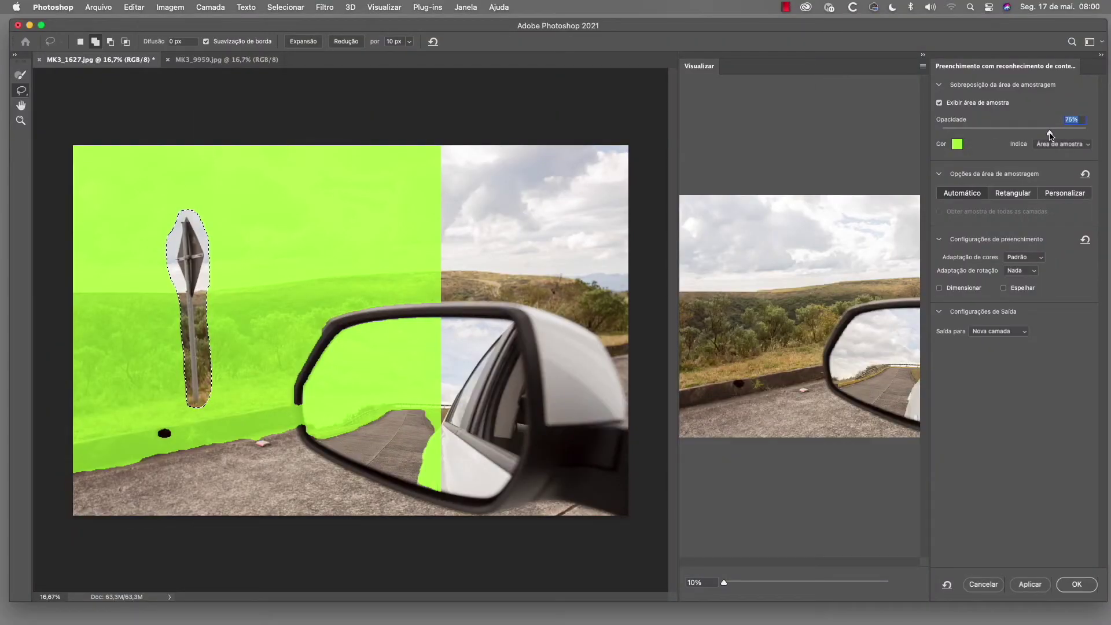
{"action": "left_click_drag", "start_coordinate": [1050, 134], "coordinate": [1024, 134]}
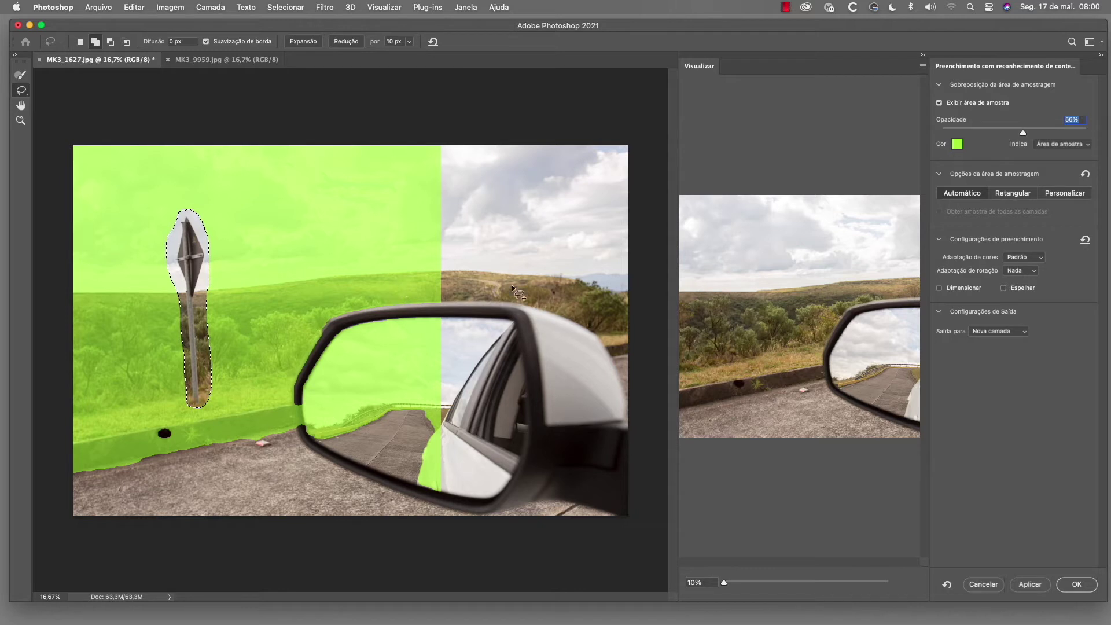
{"action": "left_click_drag", "start_coordinate": [1024, 135], "coordinate": [1043, 133]}
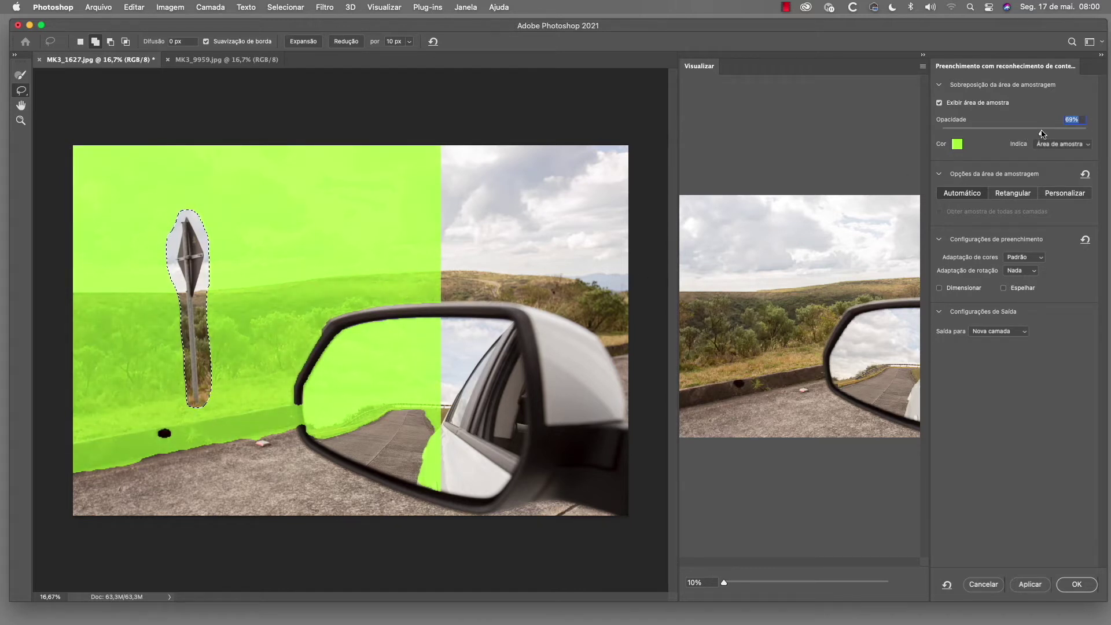
- Change the sampling area overlay colour to the saturated green #1bd747
{"action": "left_click", "coordinate": [958, 145]}
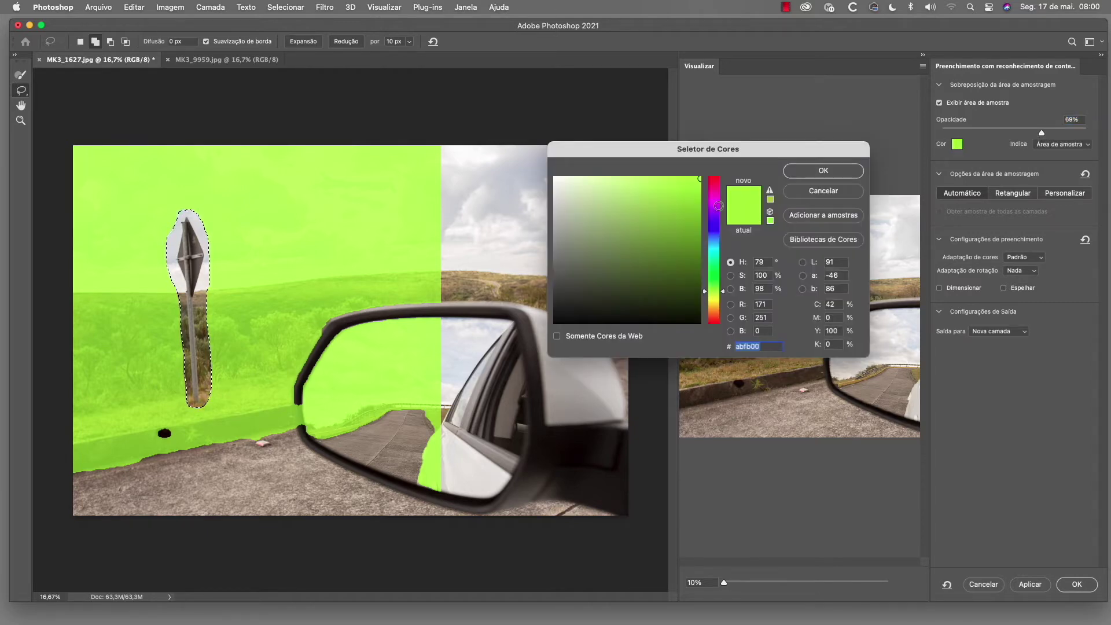
{"action": "mouse_move", "coordinate": [700, 179]}
{"action": "left_mouse_down"}
{"action": "mouse_move", "coordinate": [670, 255]}
{"action": "mouse_move", "coordinate": [681, 216]}
{"action": "mouse_move", "coordinate": [716, 179]}
{"action": "left_mouse_up"}
{"action": "left_click", "coordinate": [681, 234]}
{"action": "mouse_move", "coordinate": [681, 234]}
{"action": "left_mouse_down"}
{"action": "mouse_move", "coordinate": [692, 198]}
{"action": "mouse_move", "coordinate": [682, 199]}
{"action": "left_mouse_up"}
{"action": "left_click", "coordinate": [714, 230]}
{"action": "left_click", "coordinate": [715, 269]}
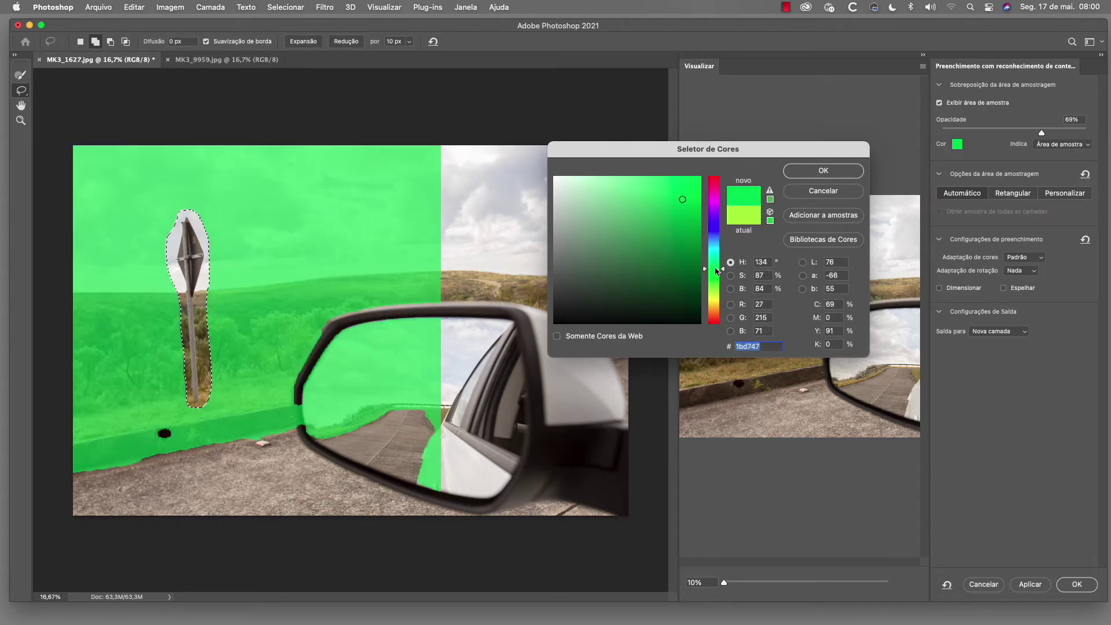
{"action": "left_click", "coordinate": [814, 175]}
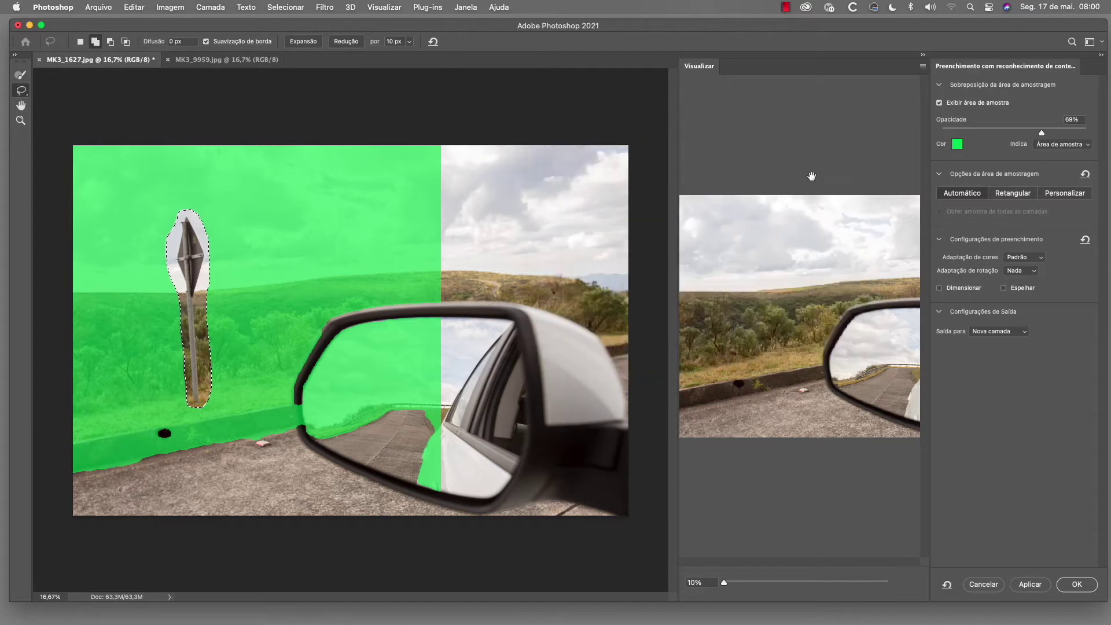
- Switch the overlay to indicate the excluded area (Área excluída), and return it to the sampling area (Área de amostra)
{"action": "left_click", "coordinate": [1090, 149]}
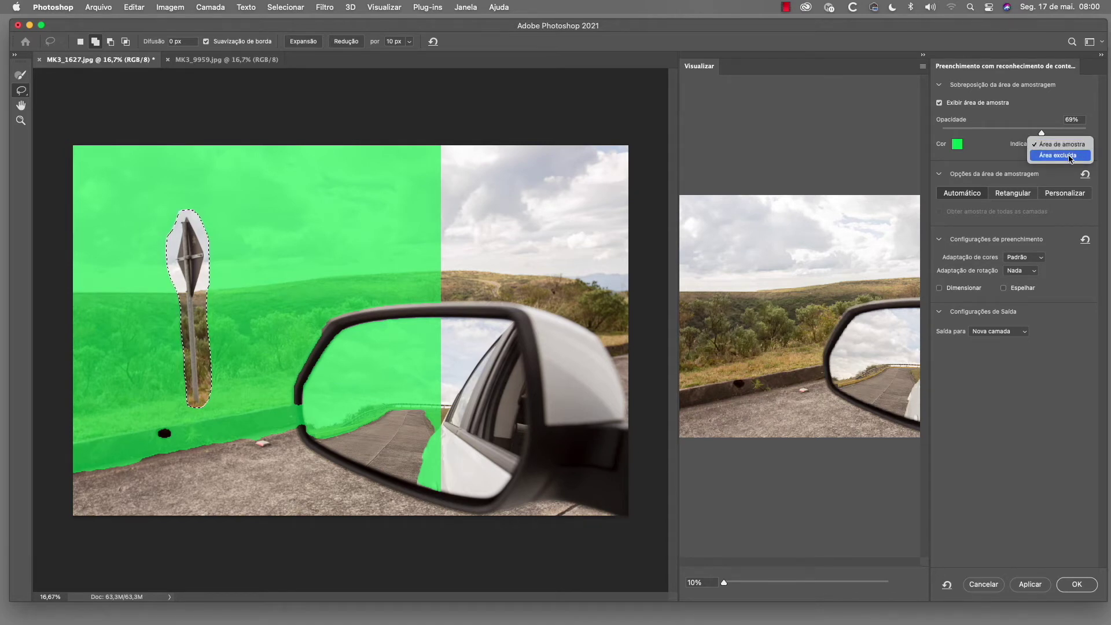
{"action": "left_click", "coordinate": [1070, 158]}
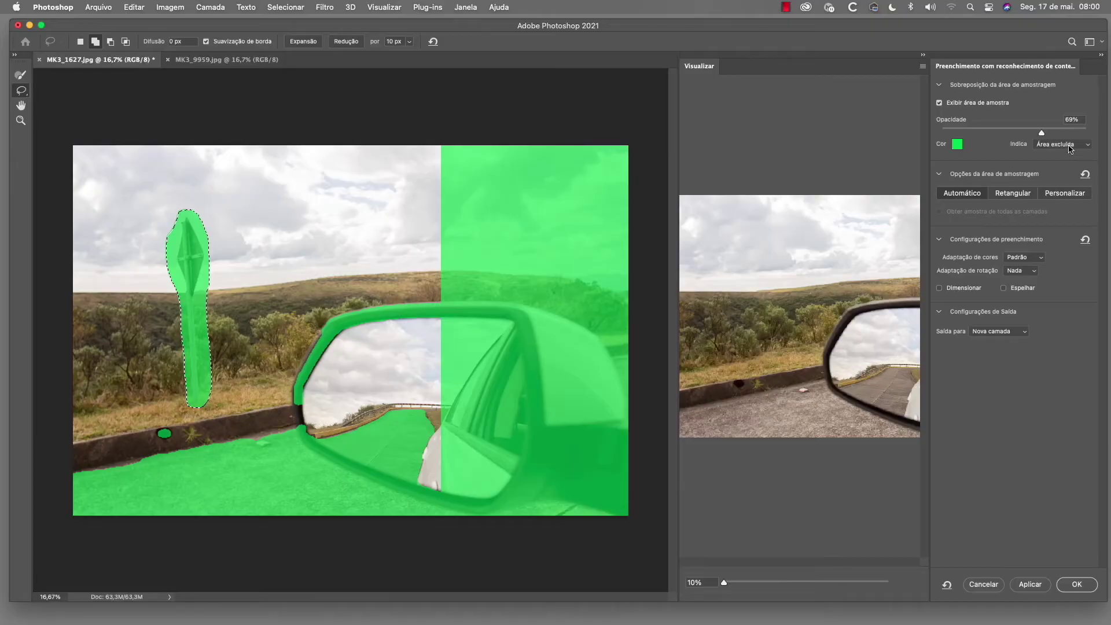
{"action": "left_click", "coordinate": [1070, 149]}
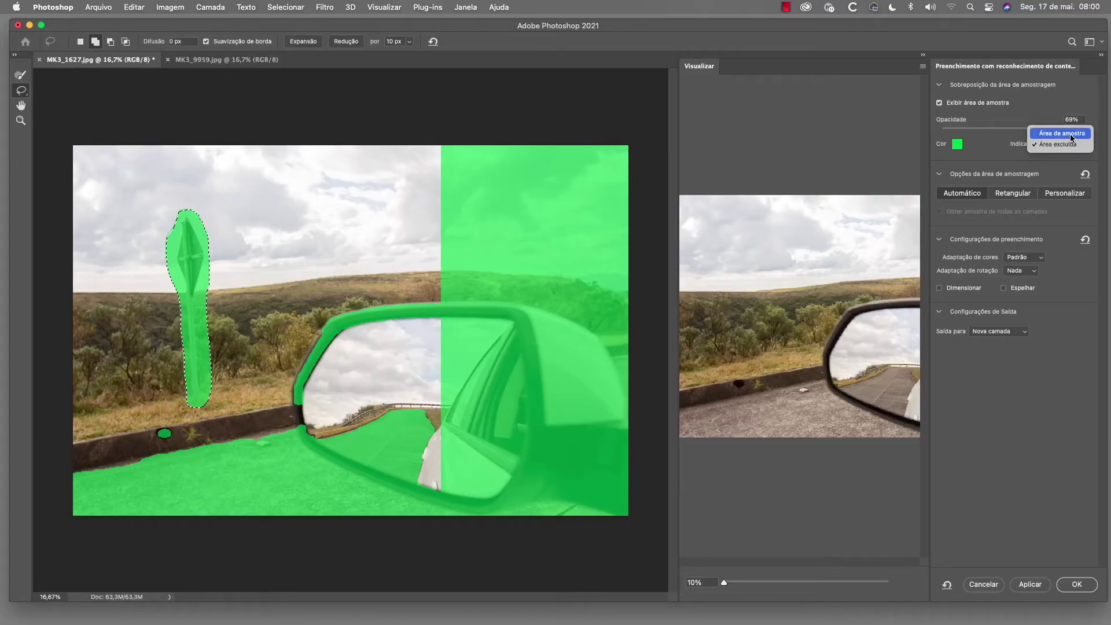
{"action": "left_click", "coordinate": [1071, 135]}
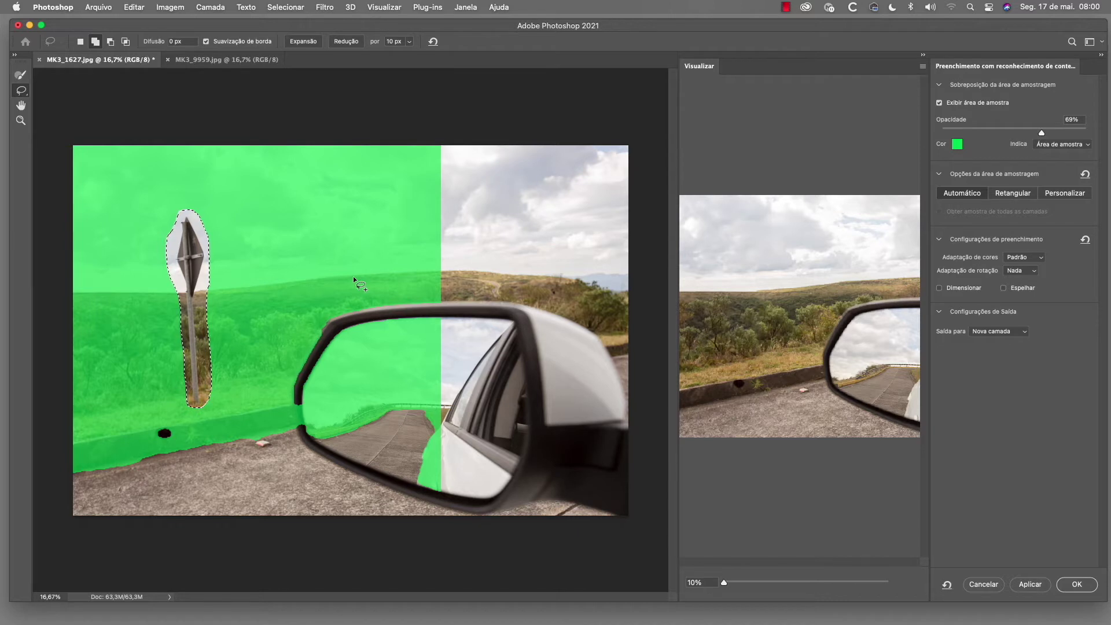
- Change the sampling area overlay colour to the pale green #b5dd71
{"action": "left_click", "coordinate": [957, 144]}
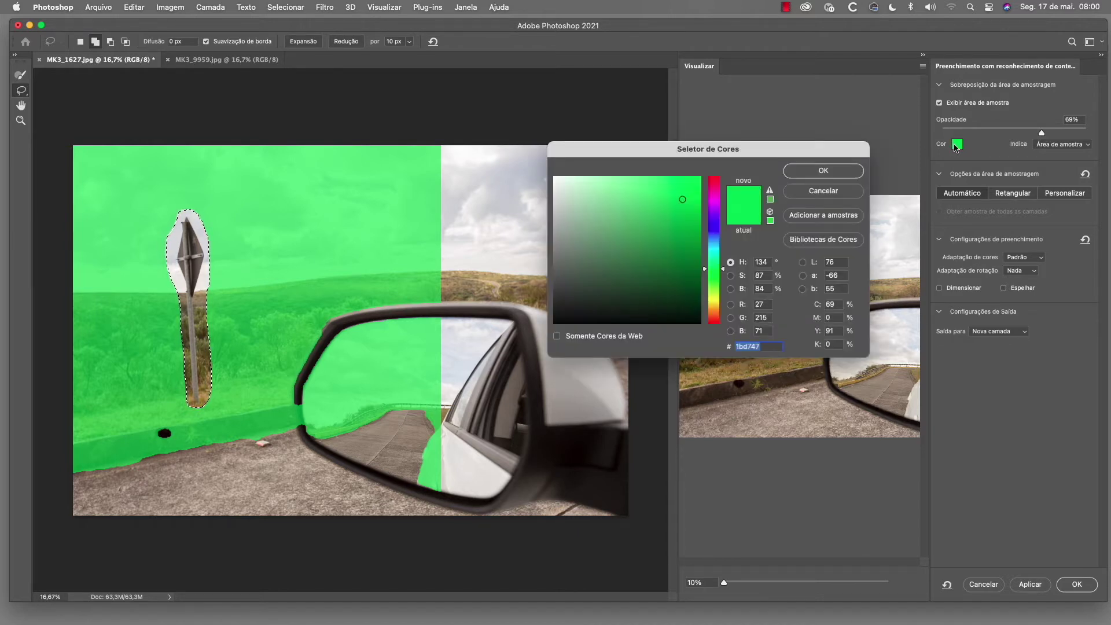
{"action": "mouse_move", "coordinate": [718, 277]}
{"action": "left_mouse_down"}
{"action": "mouse_move", "coordinate": [716, 297]}
{"action": "mouse_move", "coordinate": [717, 286]}
{"action": "left_mouse_up"}
{"action": "left_click_drag", "start_coordinate": [656, 198], "coordinate": [626, 196]}
{"action": "mouse_move", "coordinate": [722, 289]}
{"action": "left_mouse_down"}
{"action": "mouse_move", "coordinate": [723, 255]}
{"action": "mouse_move", "coordinate": [721, 291]}
{"action": "left_mouse_up"}
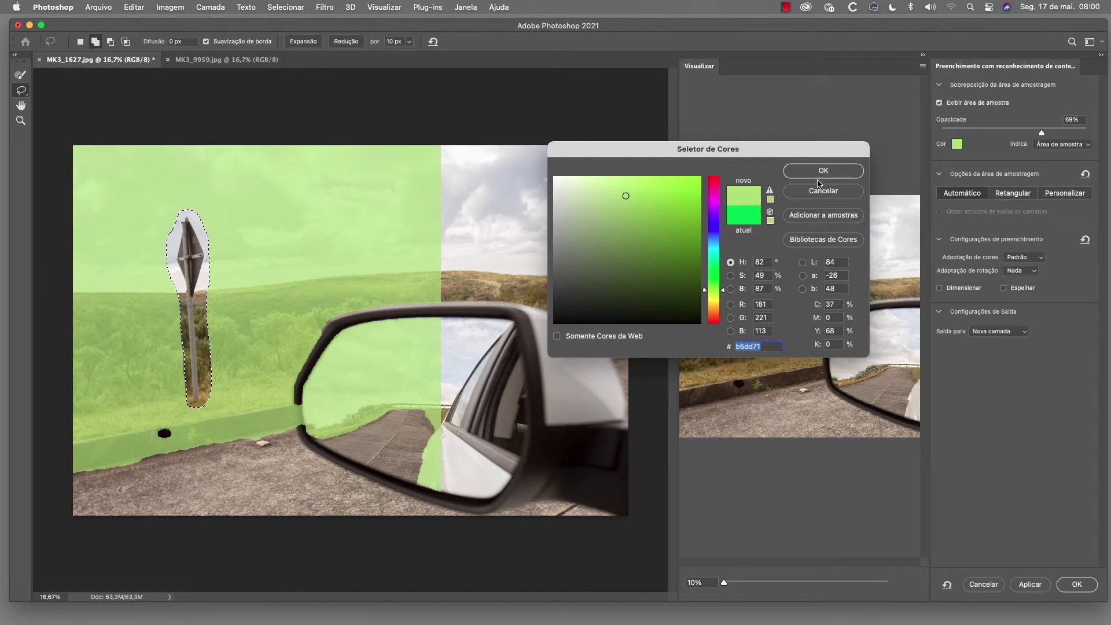
{"action": "left_click", "coordinate": [824, 172]}
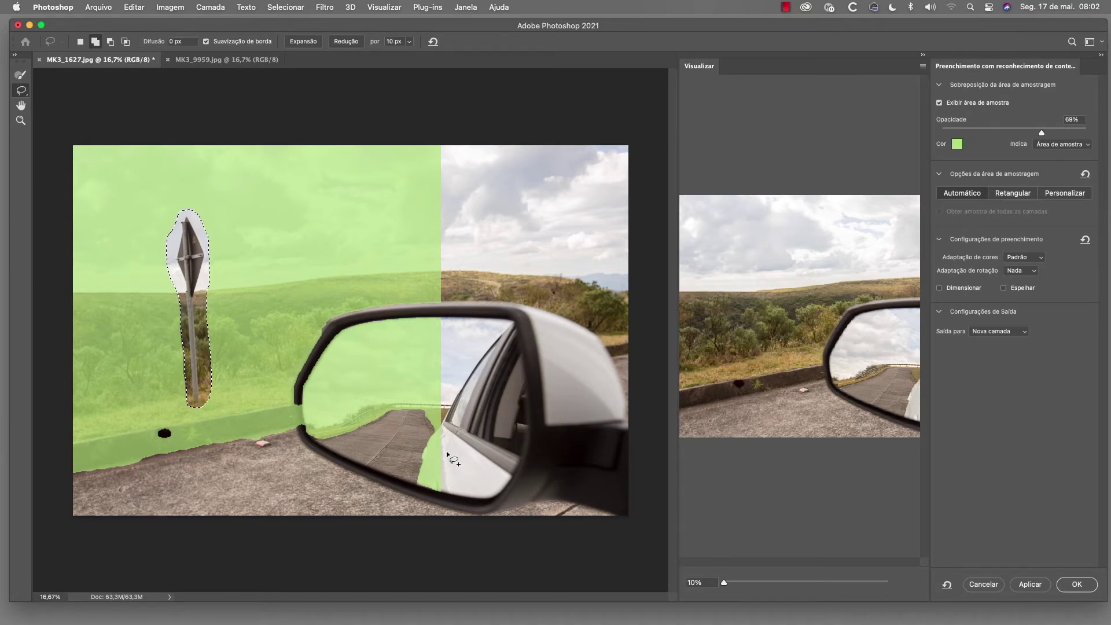
- Subtract the car mirror's reflection and frame from the sampling area with the Sampling Brush at size 382
{"action": "left_click", "coordinate": [21, 75]}
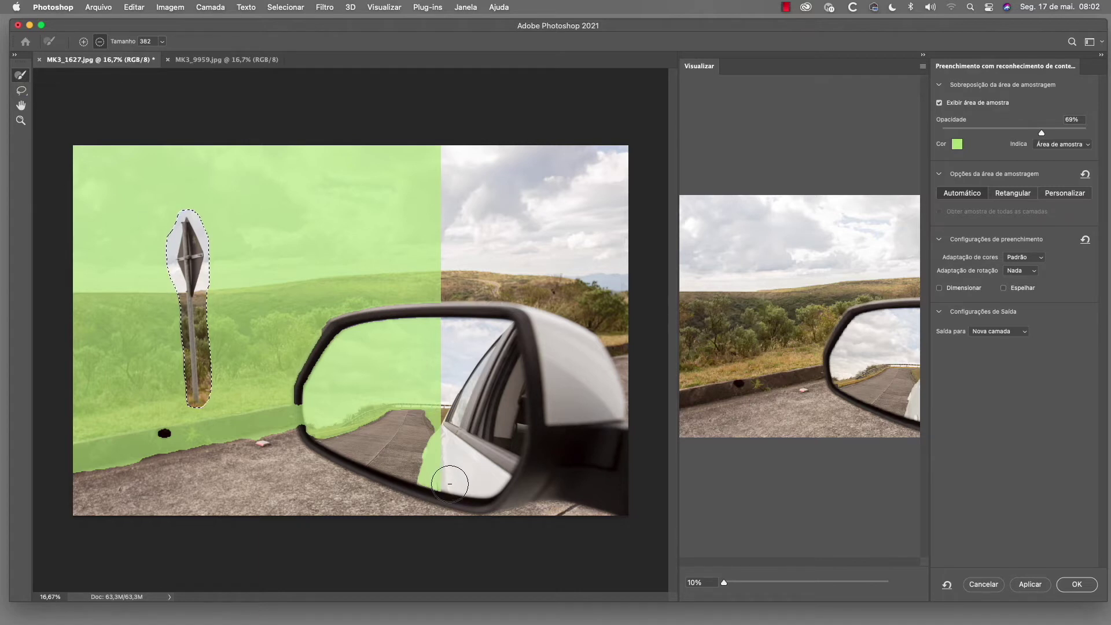
{"action": "mouse_move", "coordinate": [457, 440]}
{"action": "left_mouse_down"}
{"action": "mouse_move", "coordinate": [442, 447]}
{"action": "mouse_move", "coordinate": [432, 479]}
{"action": "left_mouse_up"}
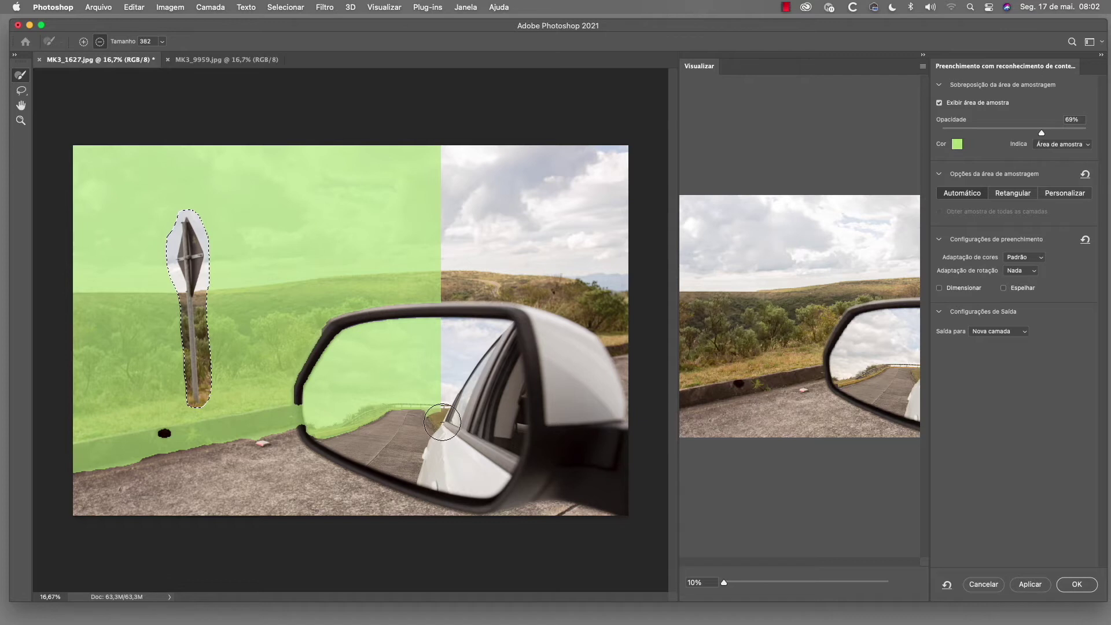
{"action": "mouse_move", "coordinate": [400, 416]}
{"action": "left_mouse_down"}
{"action": "mouse_move", "coordinate": [315, 431]}
{"action": "mouse_move", "coordinate": [433, 404]}
{"action": "mouse_move", "coordinate": [436, 390]}
{"action": "mouse_move", "coordinate": [374, 414]}
{"action": "left_mouse_up"}
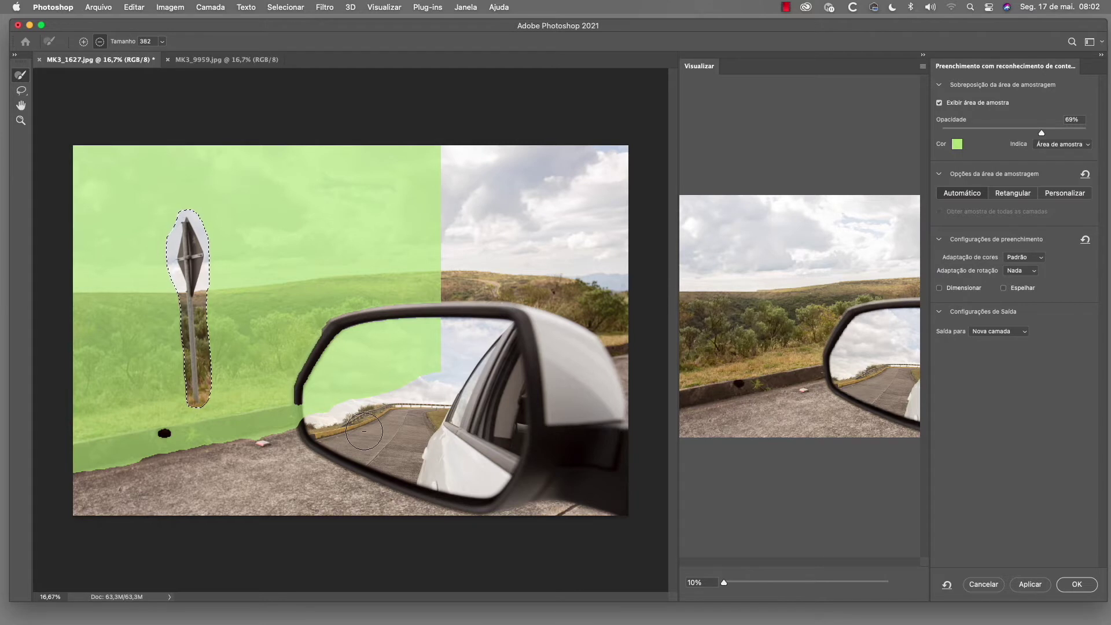
{"action": "mouse_move", "coordinate": [422, 365]}
{"action": "left_mouse_down"}
{"action": "mouse_move", "coordinate": [377, 385]}
{"action": "mouse_move", "coordinate": [442, 345]}
{"action": "mouse_move", "coordinate": [429, 340]}
{"action": "mouse_move", "coordinate": [368, 379]}
{"action": "left_mouse_up"}
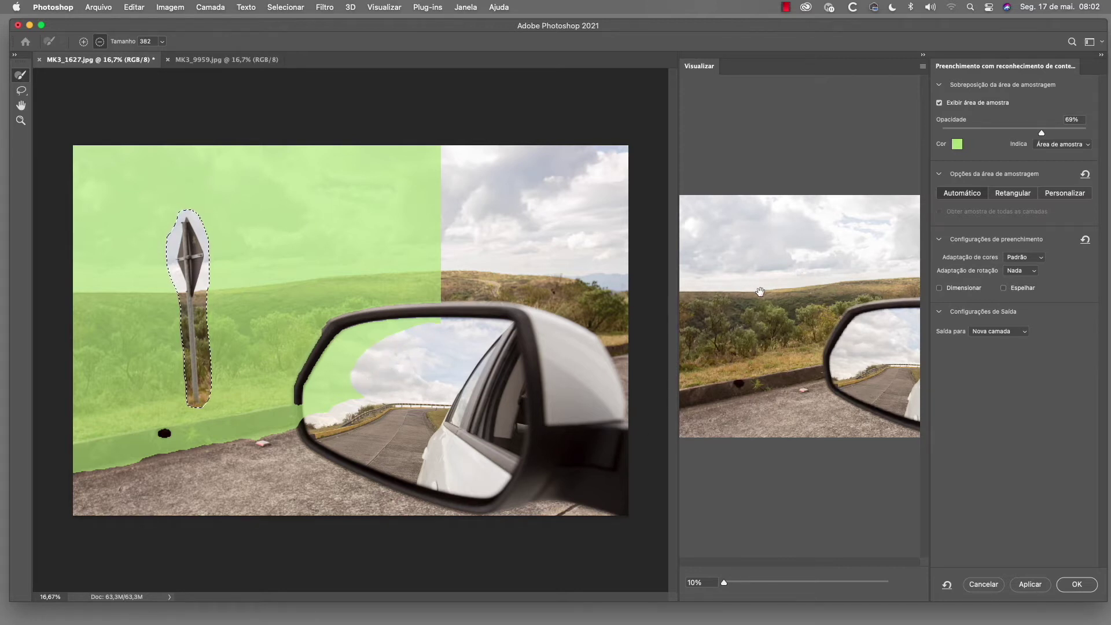
{"action": "mouse_move", "coordinate": [432, 320]}
{"action": "left_mouse_down"}
{"action": "mouse_move", "coordinate": [352, 337]}
{"action": "mouse_move", "coordinate": [326, 406]}
{"action": "mouse_move", "coordinate": [325, 386]}
{"action": "mouse_move", "coordinate": [358, 363]}
{"action": "mouse_move", "coordinate": [348, 397]}
{"action": "mouse_move", "coordinate": [330, 394]}
{"action": "mouse_move", "coordinate": [333, 375]}
{"action": "mouse_move", "coordinate": [309, 410]}
{"action": "mouse_move", "coordinate": [381, 335]}
{"action": "mouse_move", "coordinate": [423, 309]}
{"action": "mouse_move", "coordinate": [349, 341]}
{"action": "mouse_move", "coordinate": [313, 379]}
{"action": "mouse_move", "coordinate": [306, 433]}
{"action": "mouse_move", "coordinate": [320, 380]}
{"action": "mouse_move", "coordinate": [362, 332]}
{"action": "mouse_move", "coordinate": [327, 353]}
{"action": "mouse_move", "coordinate": [319, 377]}
{"action": "mouse_move", "coordinate": [348, 325]}
{"action": "mouse_move", "coordinate": [315, 370]}
{"action": "left_mouse_up"}
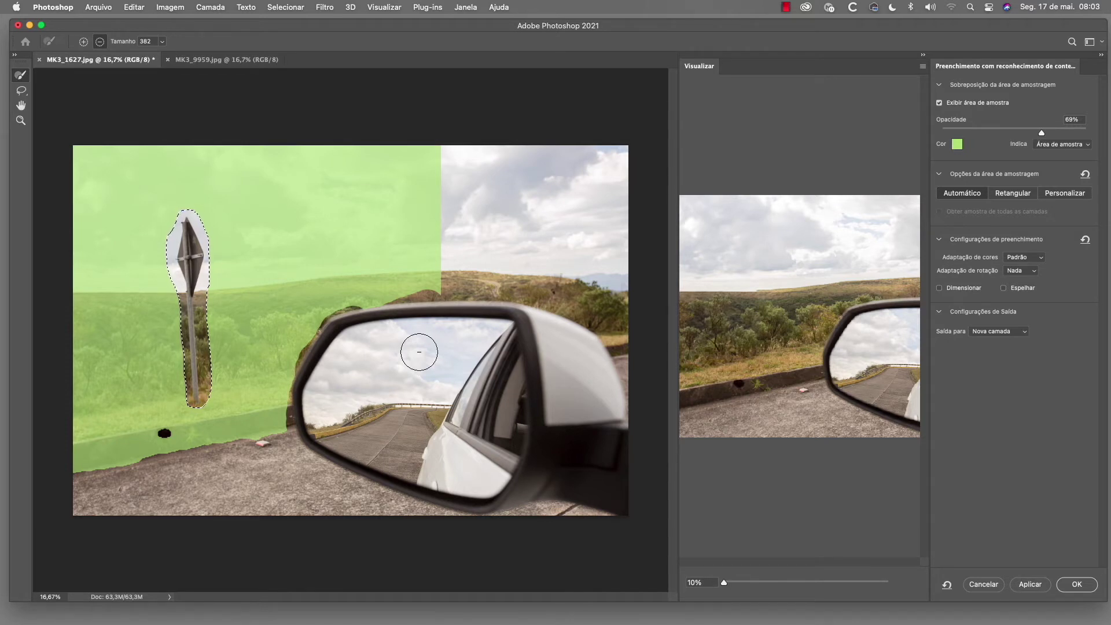
- Add the hillside behind and above the car mirror to the sampling area with the Sampling Brush
{"action": "key", "text": "alt"}
{"action": "left_click", "coordinate": [84, 43]}
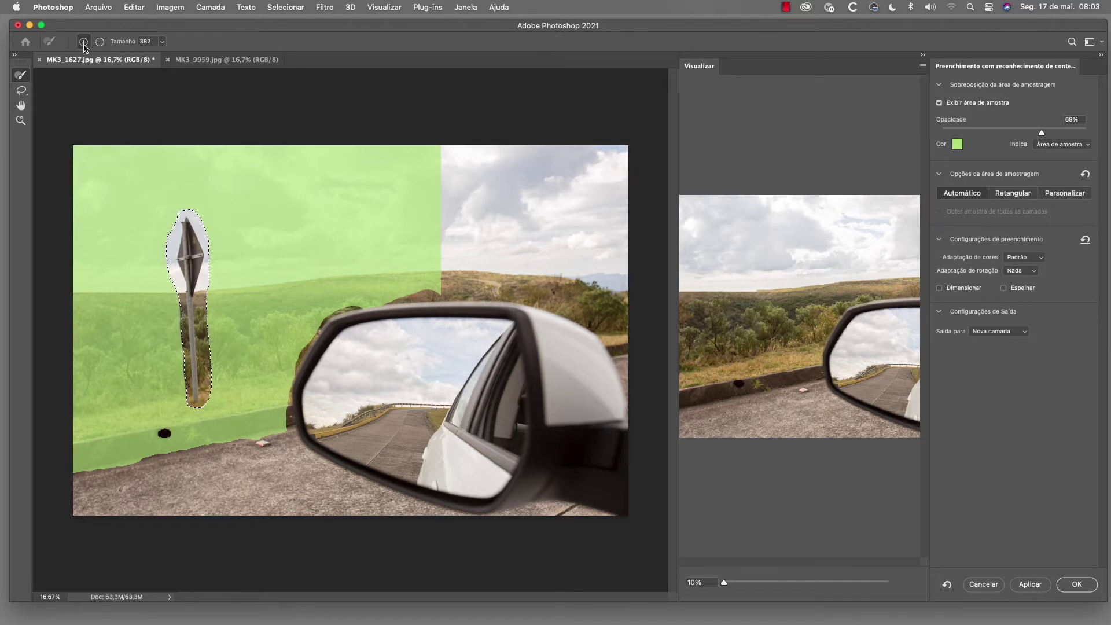
{"action": "mouse_move", "coordinate": [416, 291]}
{"action": "left_mouse_down"}
{"action": "mouse_move", "coordinate": [557, 293]}
{"action": "mouse_move", "coordinate": [577, 298]}
{"action": "mouse_move", "coordinate": [545, 296]}
{"action": "mouse_move", "coordinate": [607, 319]}
{"action": "mouse_move", "coordinate": [574, 298]}
{"action": "mouse_move", "coordinate": [427, 286]}
{"action": "left_mouse_up"}
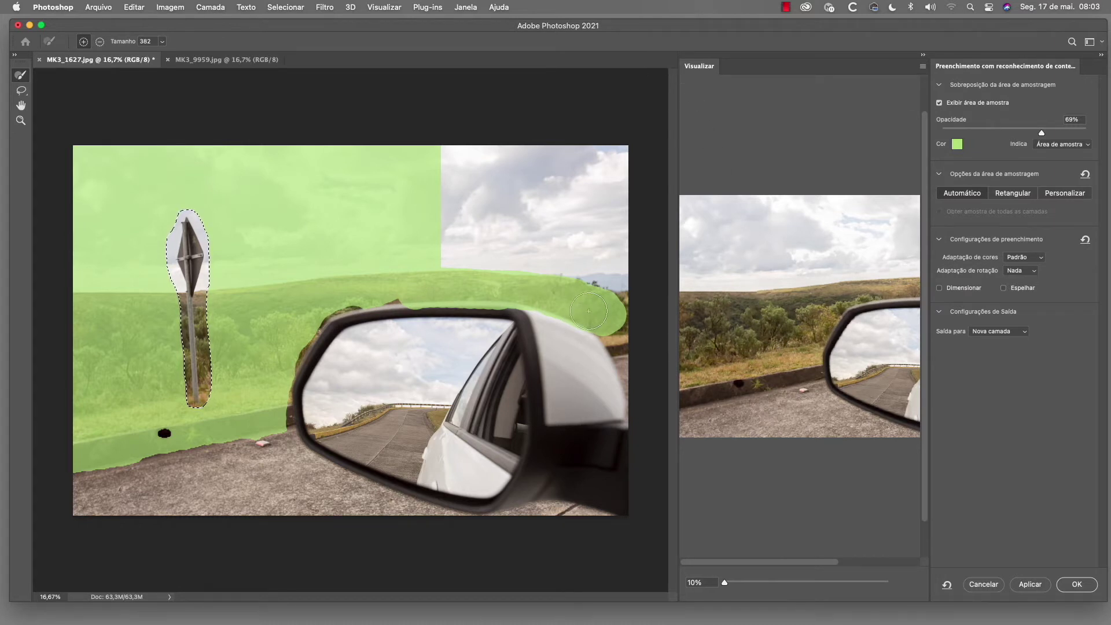
- Subtract the hillside strip above the mirror from the sampling area and paint its near half back in
{"action": "left_click", "coordinate": [100, 43]}
{"action": "mouse_move", "coordinate": [628, 320]}
{"action": "left_mouse_down"}
{"action": "mouse_move", "coordinate": [620, 301]}
{"action": "mouse_move", "coordinate": [597, 311]}
{"action": "mouse_move", "coordinate": [535, 297]}
{"action": "mouse_move", "coordinate": [356, 295]}
{"action": "left_mouse_up"}
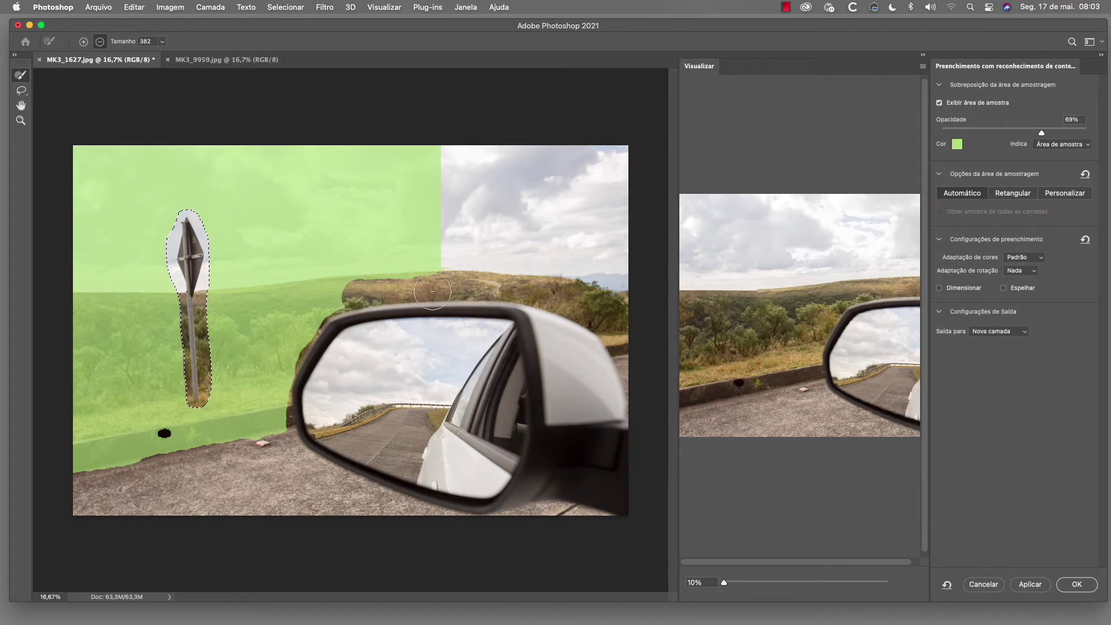
{"action": "key", "text": "alt"}
{"action": "mouse_move", "coordinate": [339, 305]}
{"action": "left_mouse_down"}
{"action": "mouse_move", "coordinate": [375, 285]}
{"action": "mouse_move", "coordinate": [364, 291]}
{"action": "mouse_move", "coordinate": [435, 290]}
{"action": "left_mouse_up"}
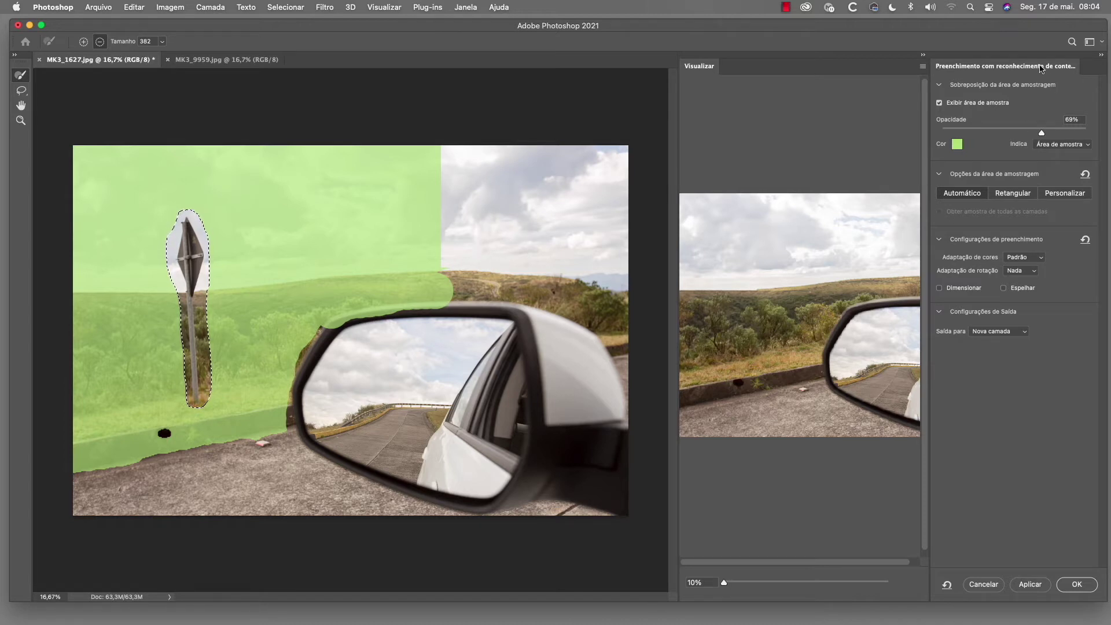
- Collapse the sampling overlay settings and switch the sampling area to Retangular
{"action": "left_click", "coordinate": [940, 86]}
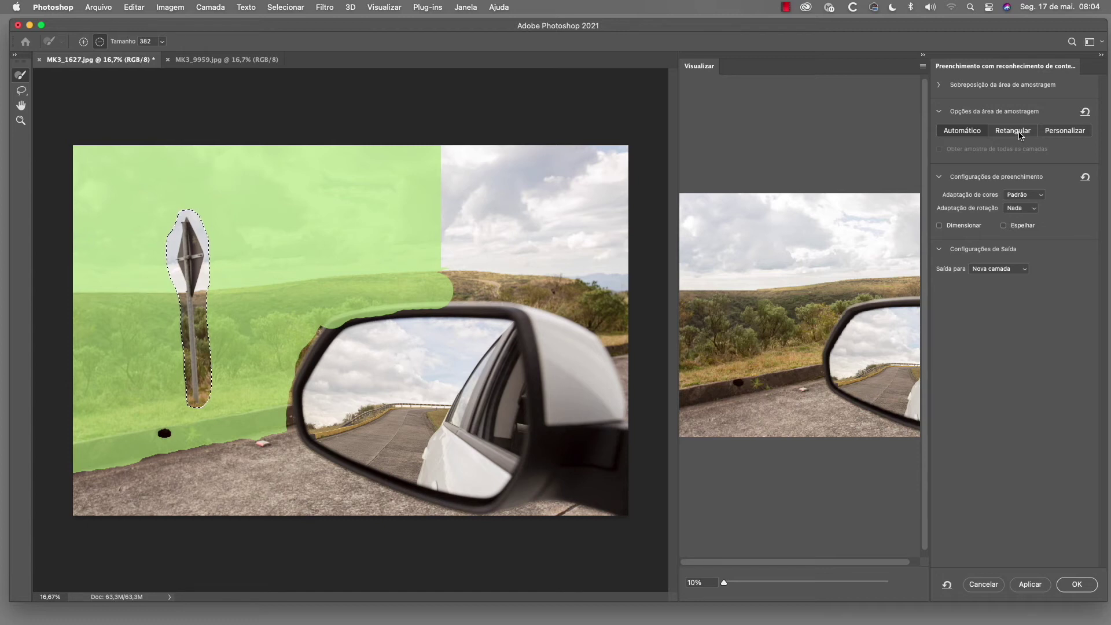
{"action": "left_click", "coordinate": [1015, 132]}
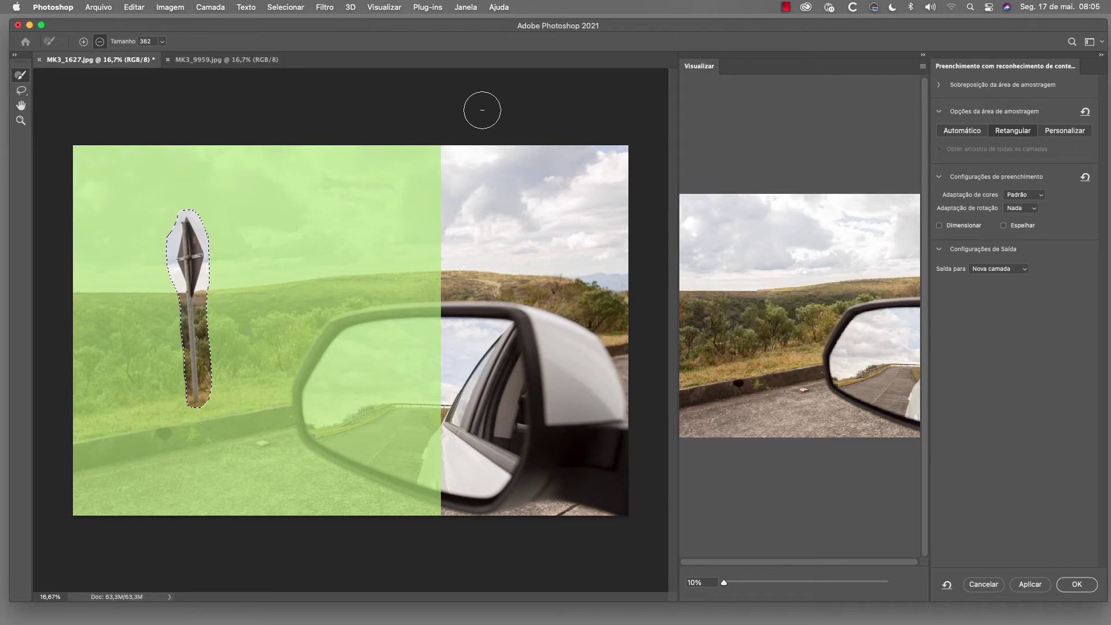
- Switch the sampling area to Personalizar and paint a custom sampling band all around the road sign
{"action": "left_click", "coordinate": [1071, 135]}
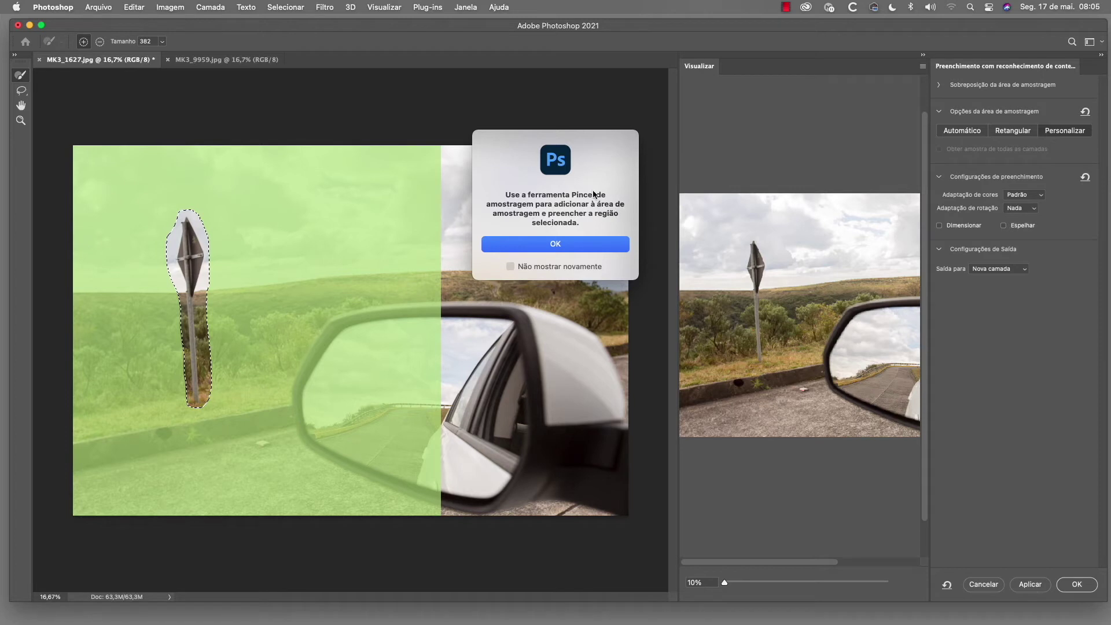
{"action": "left_click", "coordinate": [561, 247]}
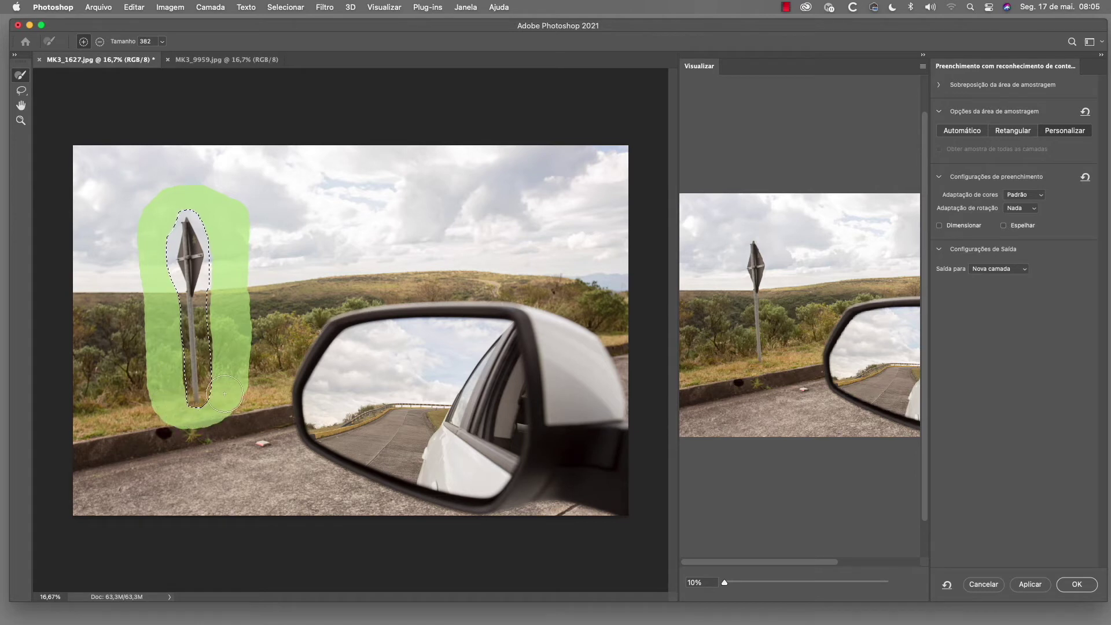
{"action": "left_click_drag", "start_coordinate": [234, 366], "coordinate": [230, 301]}
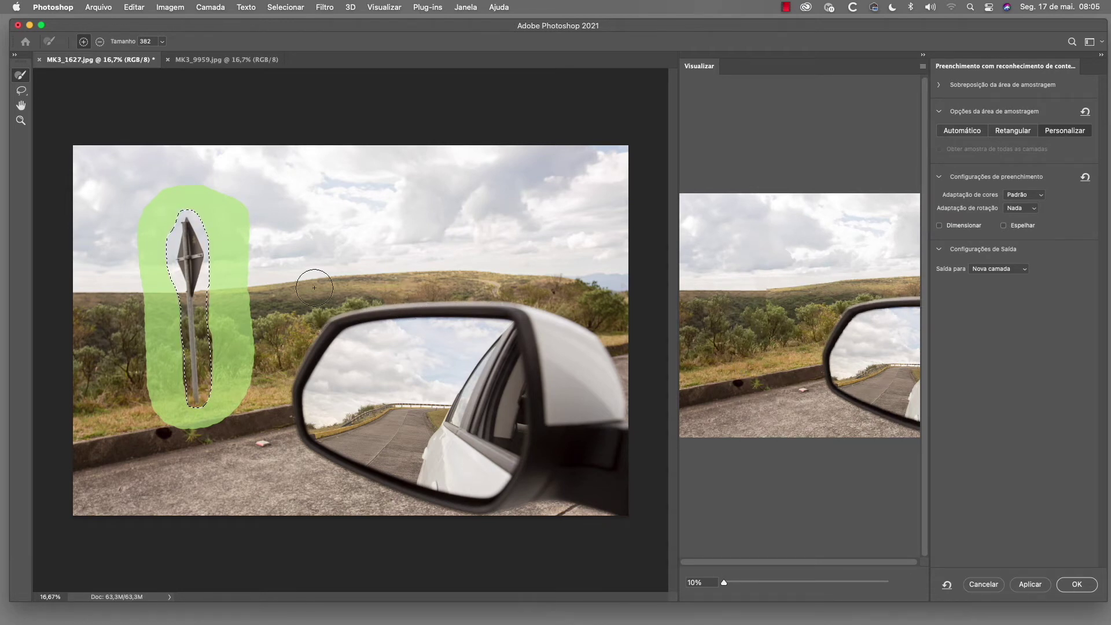
- Extend the custom sampling area over the vegetation towards the mirror and subtract the sky along the horizon
{"action": "left_click", "coordinate": [254, 295]}
{"action": "mouse_move", "coordinate": [254, 295]}
{"action": "left_mouse_down"}
{"action": "mouse_move", "coordinate": [342, 293]}
{"action": "mouse_move", "coordinate": [269, 318]}
{"action": "mouse_move", "coordinate": [263, 365]}
{"action": "mouse_move", "coordinate": [241, 390]}
{"action": "mouse_move", "coordinate": [282, 365]}
{"action": "mouse_move", "coordinate": [310, 314]}
{"action": "left_mouse_up"}
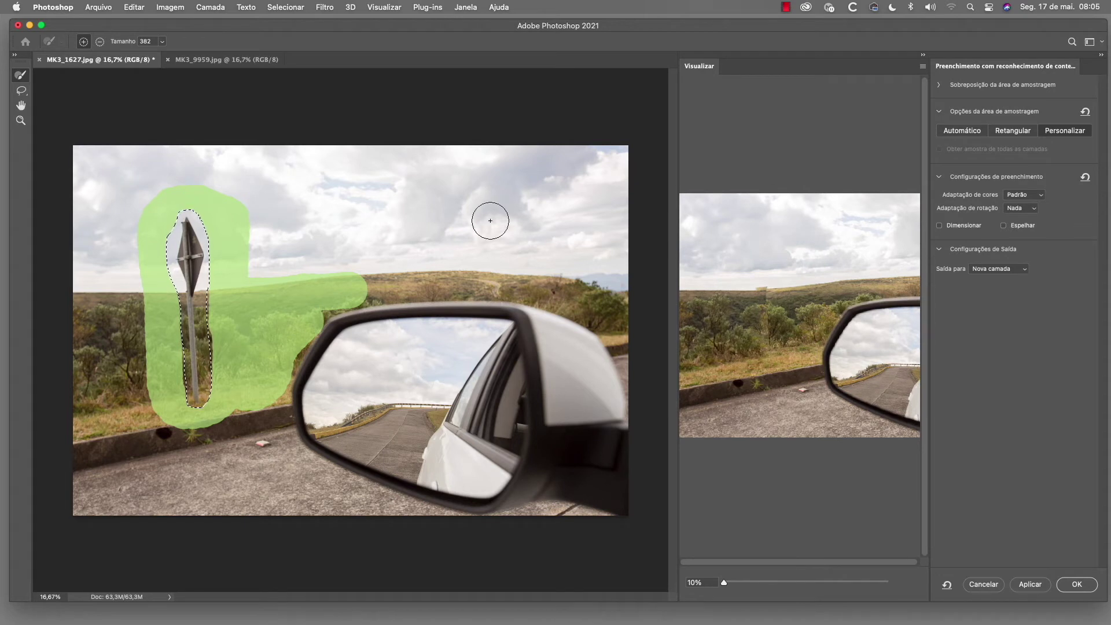
{"action": "key", "text": "alt"}
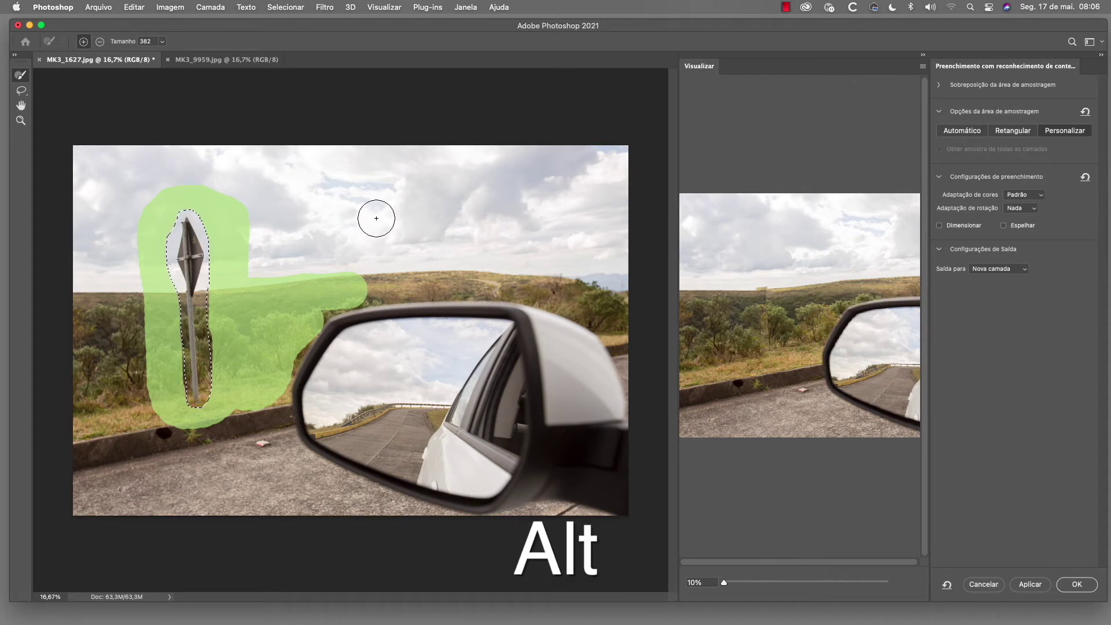
{"action": "mouse_move", "coordinate": [327, 263]}
{"action": "left_mouse_down"}
{"action": "mouse_move", "coordinate": [256, 270]}
{"action": "mouse_move", "coordinate": [263, 225]}
{"action": "mouse_move", "coordinate": [254, 257]}
{"action": "left_mouse_up"}
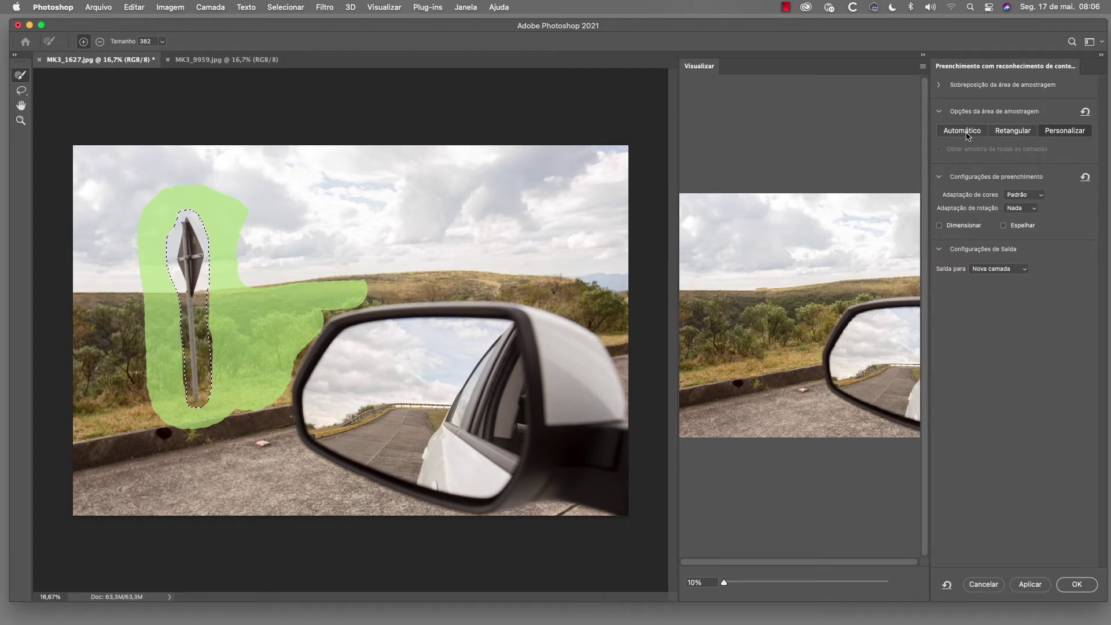
- Reset the sampling area to Automático and subtract the car mirror and its reflection from it
{"action": "left_click", "coordinate": [966, 132]}
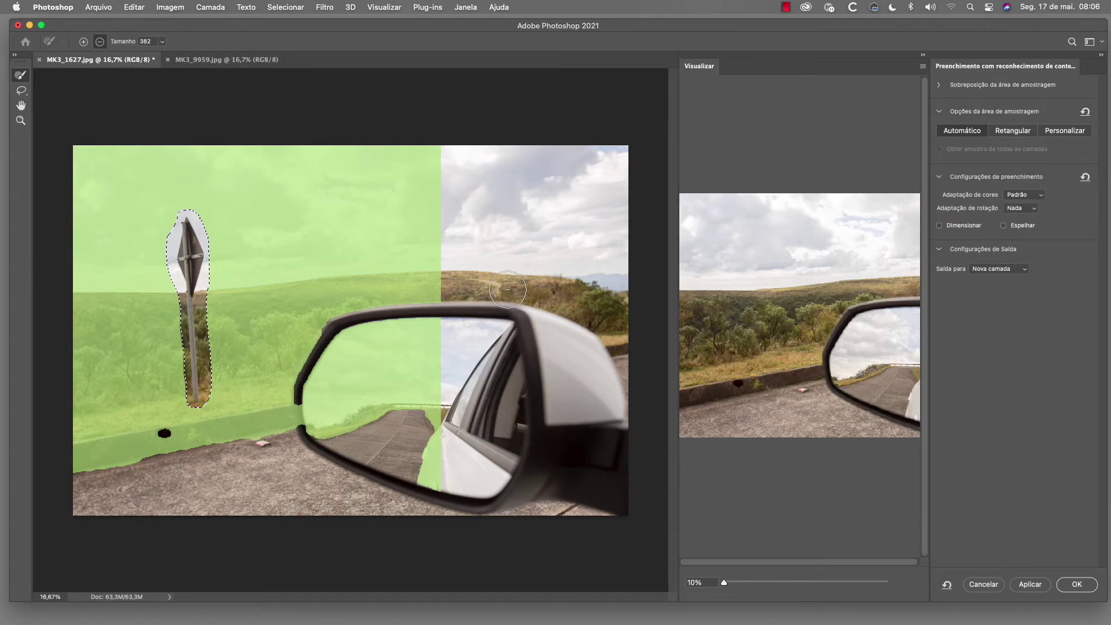
{"action": "mouse_move", "coordinate": [507, 289]}
{"action": "left_mouse_down"}
{"action": "mouse_move", "coordinate": [440, 429]}
{"action": "mouse_move", "coordinate": [436, 478]}
{"action": "mouse_move", "coordinate": [438, 418]}
{"action": "mouse_move", "coordinate": [346, 423]}
{"action": "mouse_move", "coordinate": [430, 379]}
{"action": "mouse_move", "coordinate": [433, 340]}
{"action": "mouse_move", "coordinate": [402, 331]}
{"action": "mouse_move", "coordinate": [318, 371]}
{"action": "mouse_move", "coordinate": [382, 359]}
{"action": "mouse_move", "coordinate": [362, 394]}
{"action": "mouse_move", "coordinate": [308, 419]}
{"action": "mouse_move", "coordinate": [409, 397]}
{"action": "left_mouse_up"}
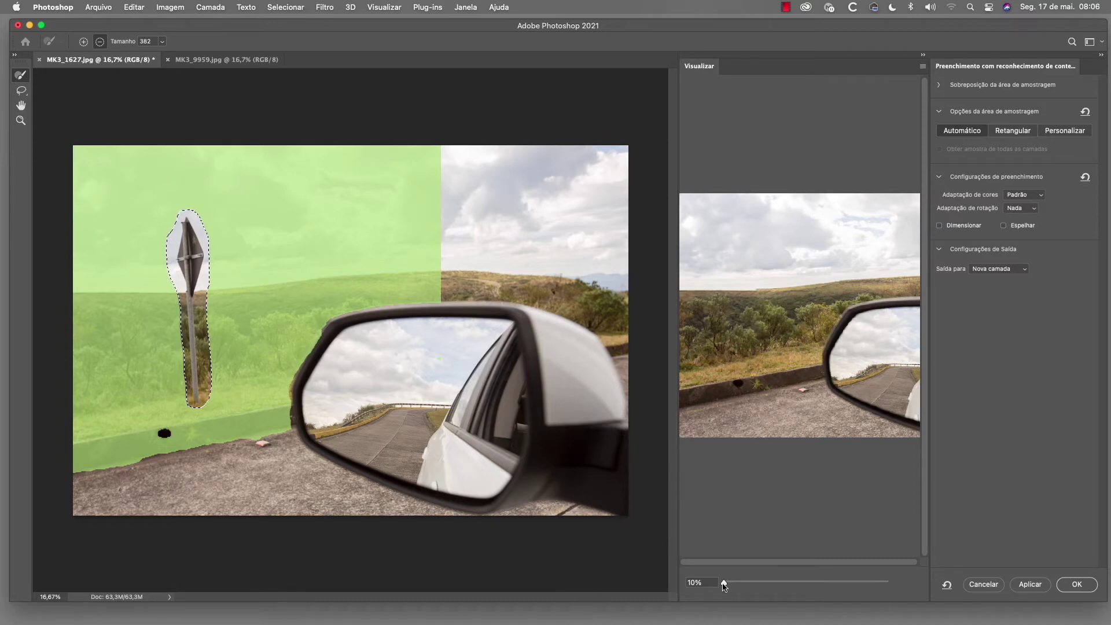
- Set the fill's rotation adaptation (Adaptação de rotação) to Médio
{"action": "left_click_drag", "start_coordinate": [725, 584], "coordinate": [733, 583]}
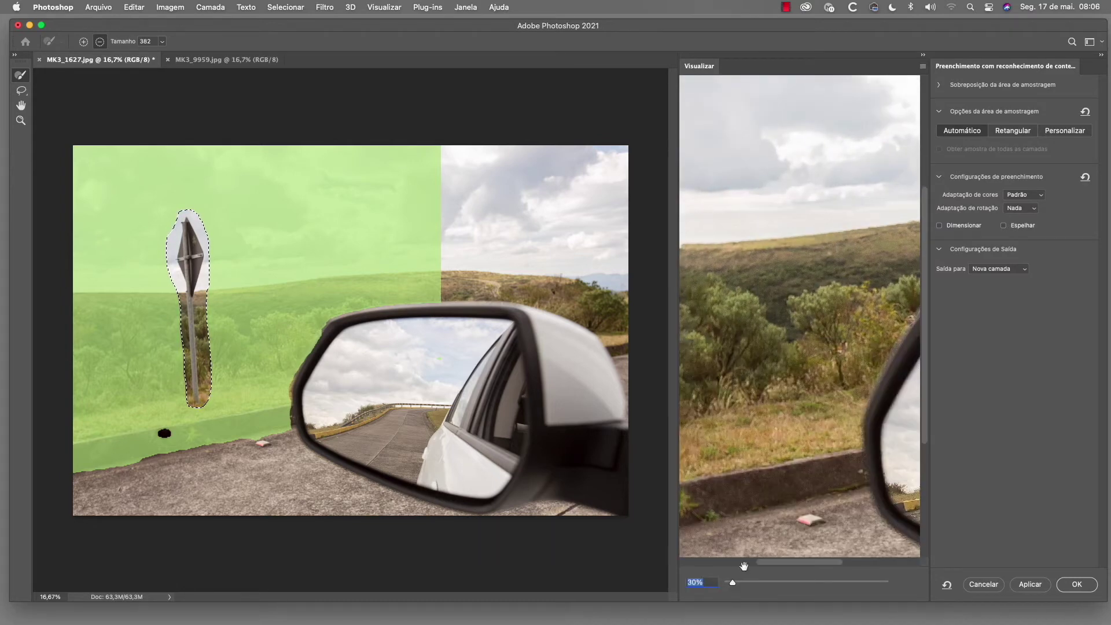
{"action": "left_click_drag", "start_coordinate": [745, 307], "coordinate": [810, 341]}
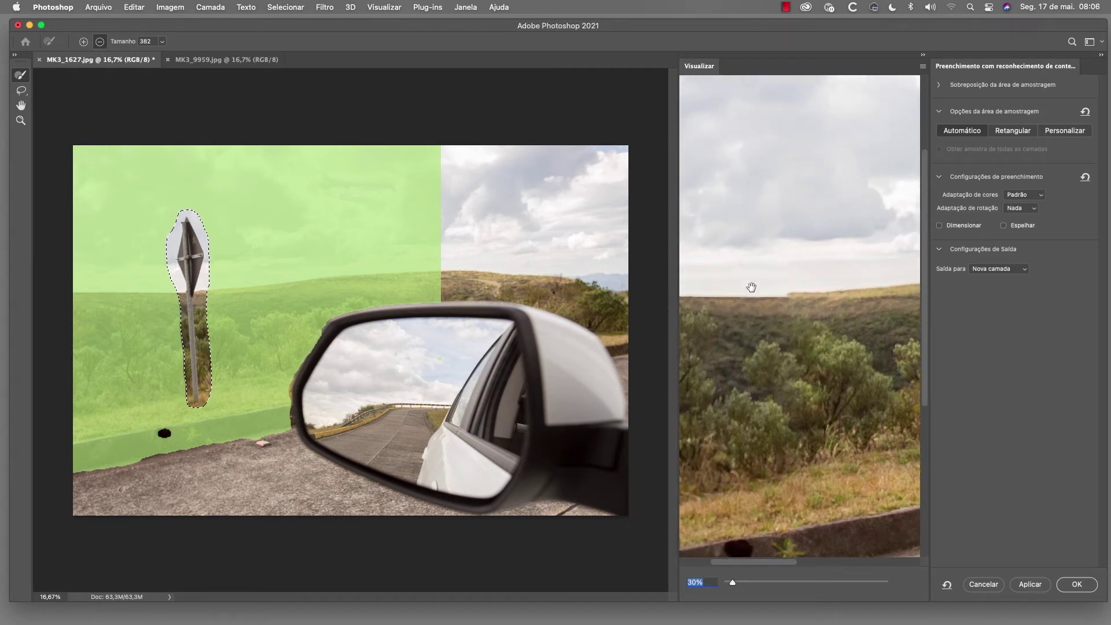
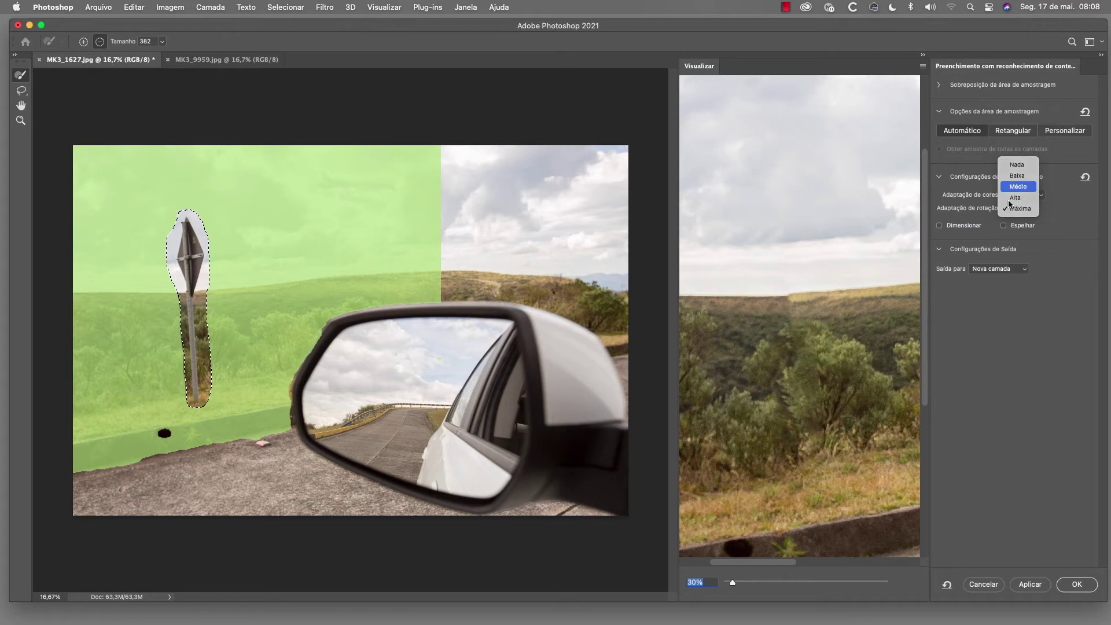
{"action": "left_click", "coordinate": [556, 241]}
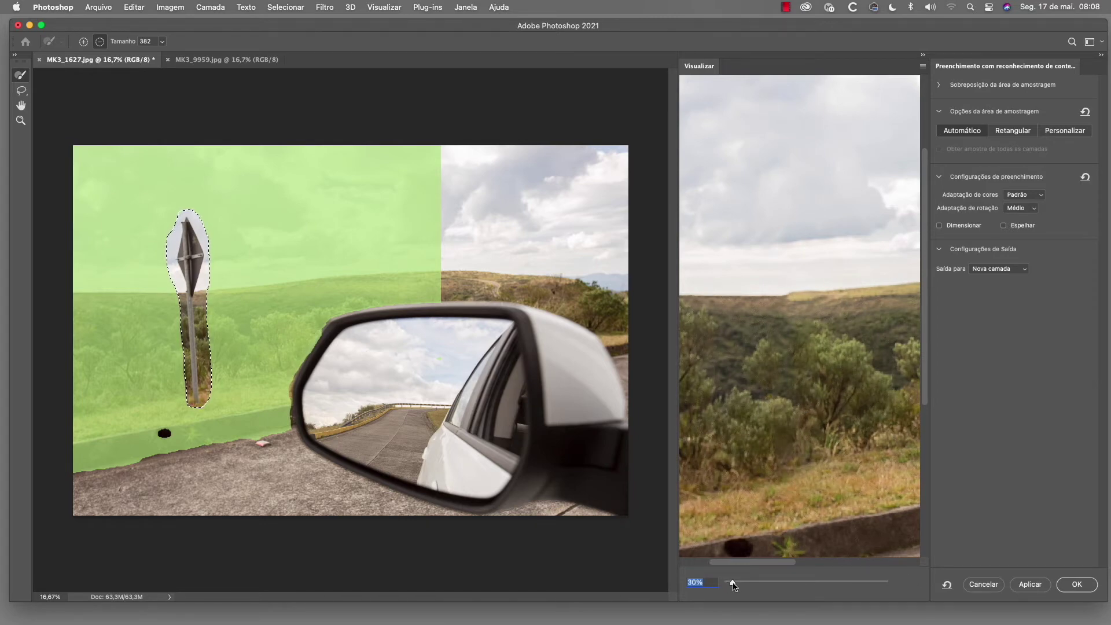
{"action": "left_click_drag", "start_coordinate": [733, 584], "coordinate": [726, 583]}
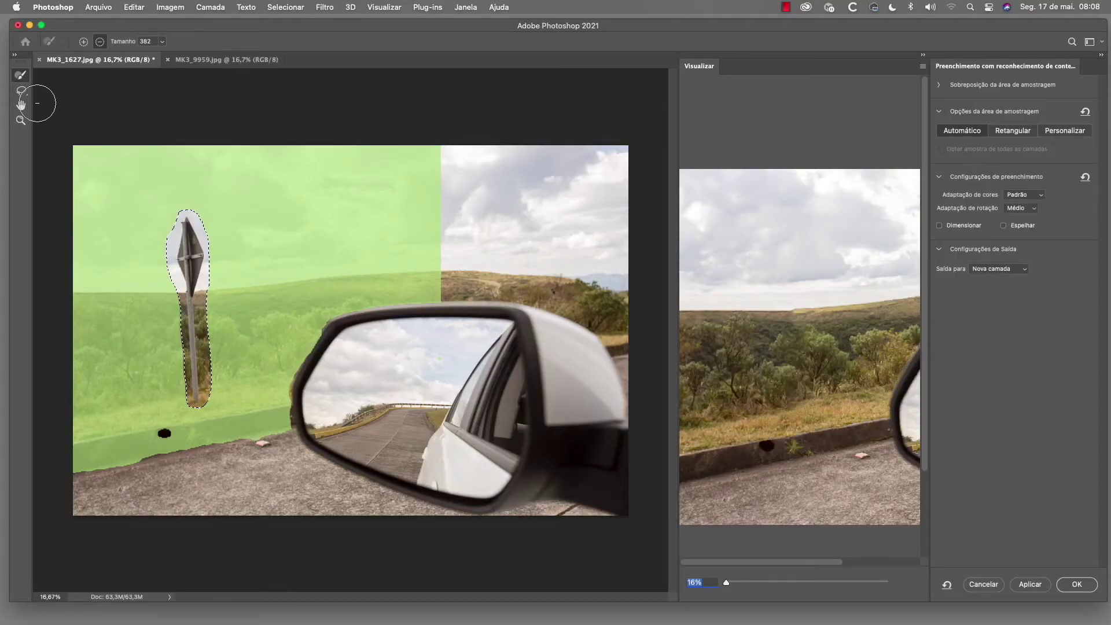
- Add the small stone on the pavement near the mirror to the fill selection with the Lasso
{"action": "left_click", "coordinate": [23, 92]}
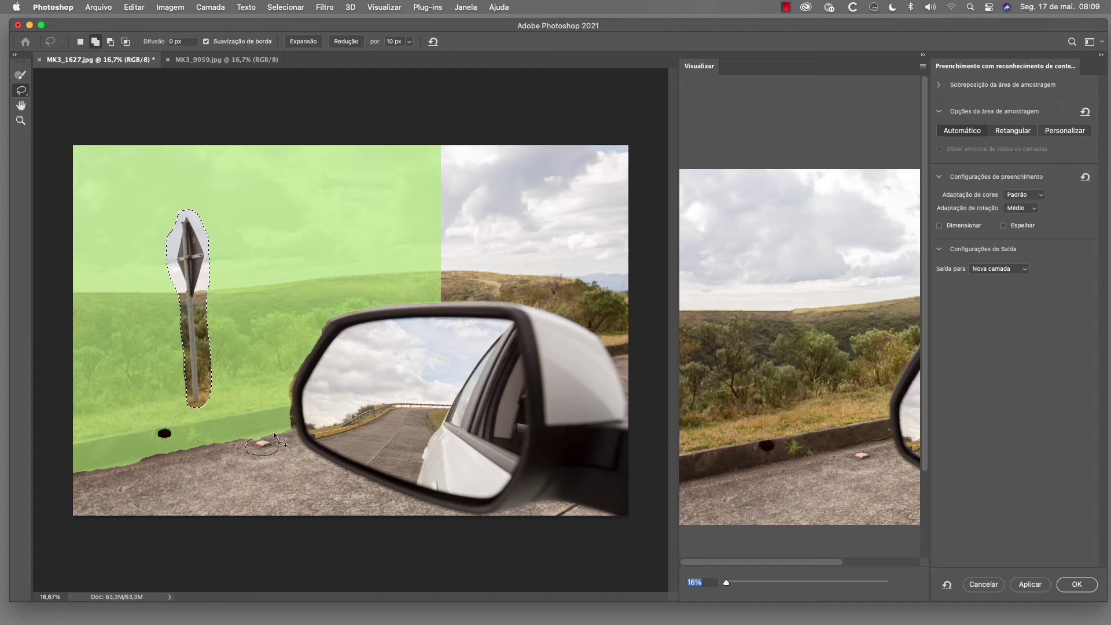
{"action": "left_click_drag", "start_coordinate": [274, 459], "coordinate": [274, 461]}
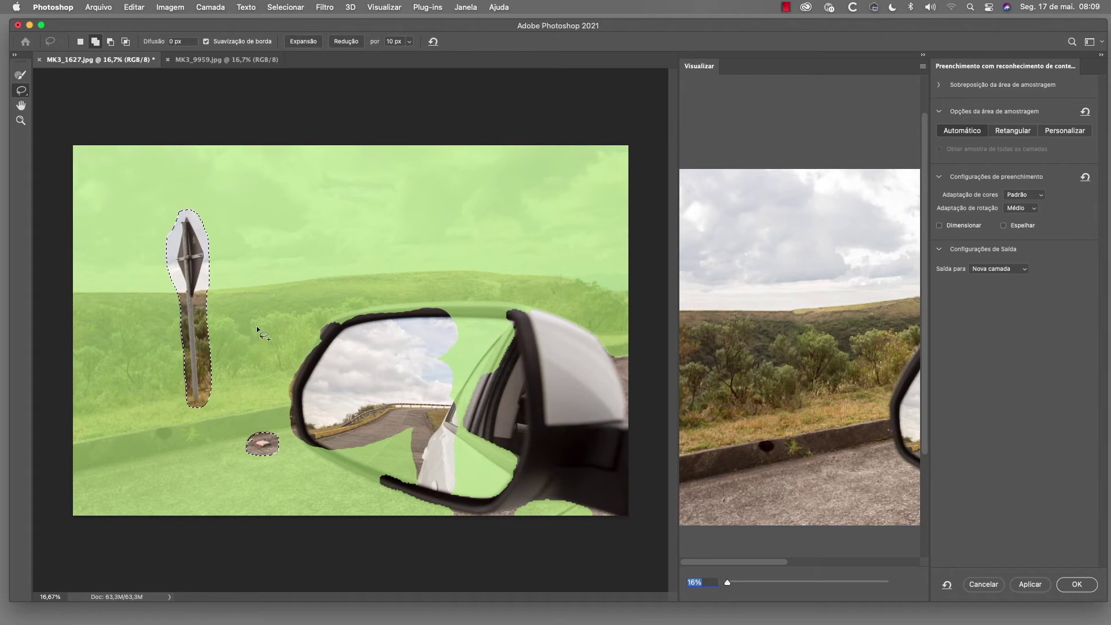
- Subtract the upper part of the road sign from the fill selection with the Lasso
{"action": "key", "text": "alt"}
{"action": "key", "text": "alt"}
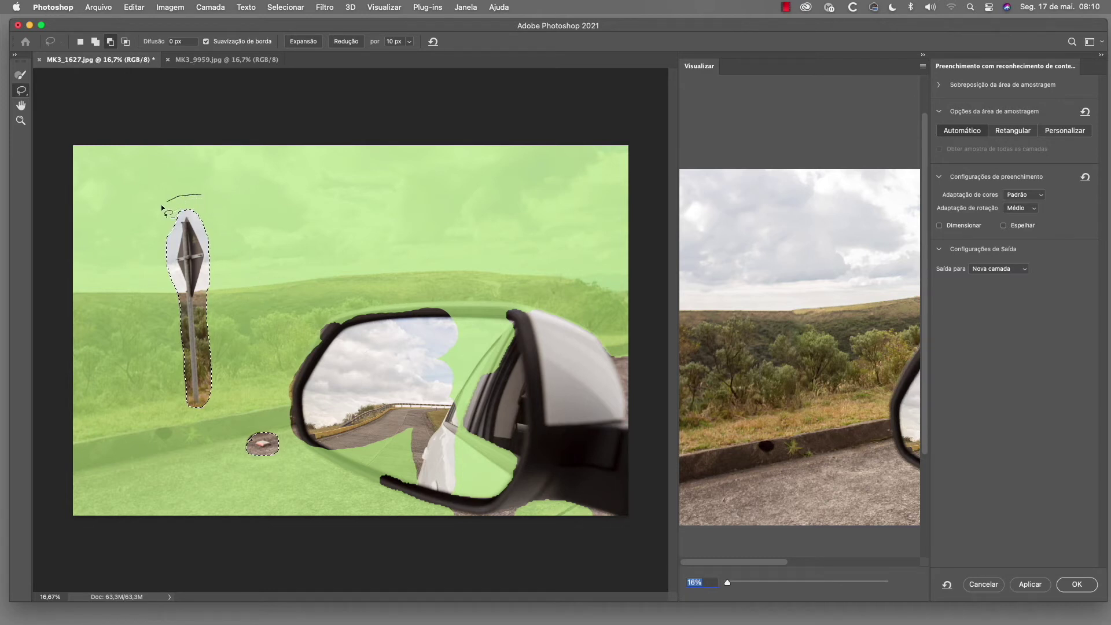
{"action": "mouse_move", "coordinate": [158, 293]}
{"action": "left_mouse_down"}
{"action": "mouse_move", "coordinate": [187, 303]}
{"action": "mouse_move", "coordinate": [224, 295]}
{"action": "left_mouse_up"}
{"action": "left_click_drag", "start_coordinate": [219, 201], "coordinate": [197, 195]}
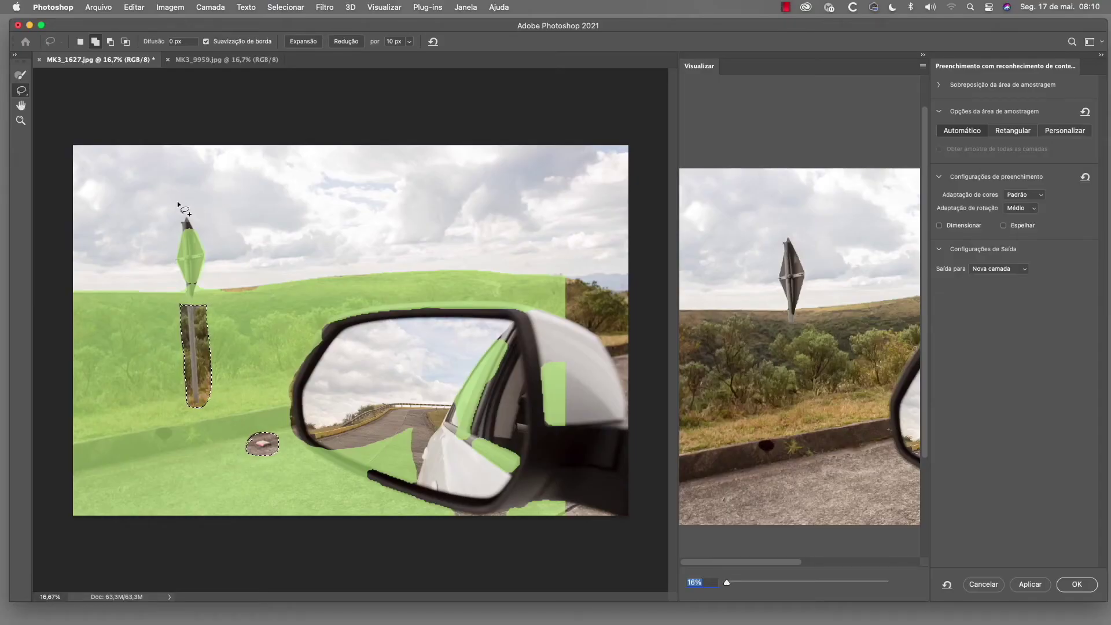
- Add the upper part of the road sign back to the fill selection with a Lasso outline
{"action": "left_click_drag", "start_coordinate": [177, 206], "coordinate": [168, 217]}
{"action": "mouse_move", "coordinate": [174, 299]}
{"action": "left_mouse_down"}
{"action": "mouse_move", "coordinate": [197, 307]}
{"action": "mouse_move", "coordinate": [210, 296]}
{"action": "left_mouse_up"}
{"action": "left_click_drag", "start_coordinate": [184, 206], "coordinate": [176, 207]}
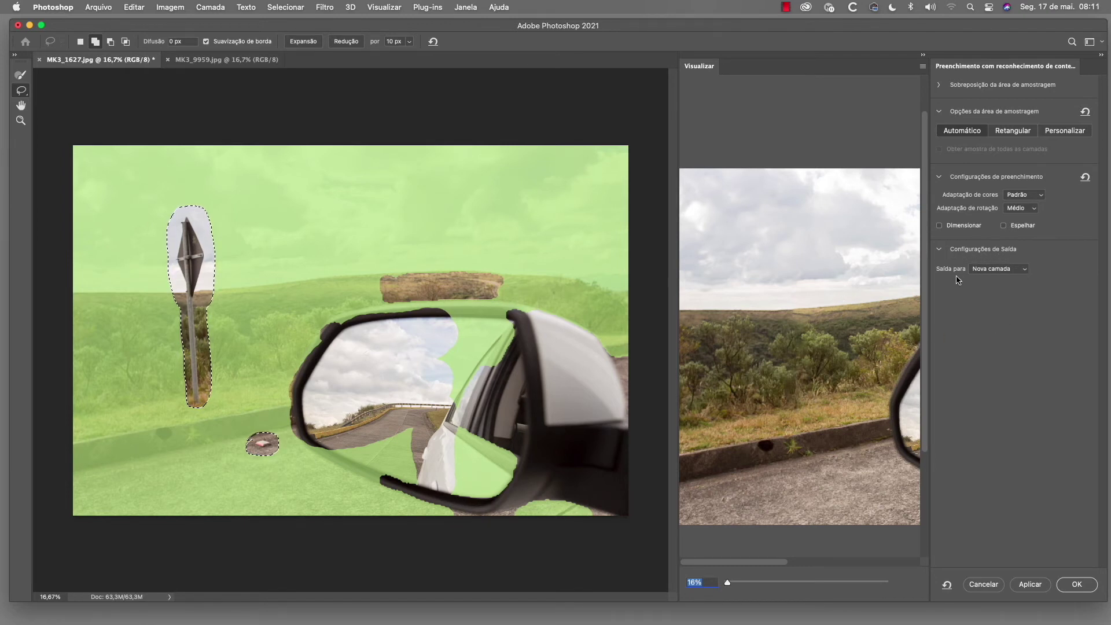
- Output the fill to a new layer (Nova camada), apply it, and clear the selection
{"action": "left_click", "coordinate": [1026, 275]}
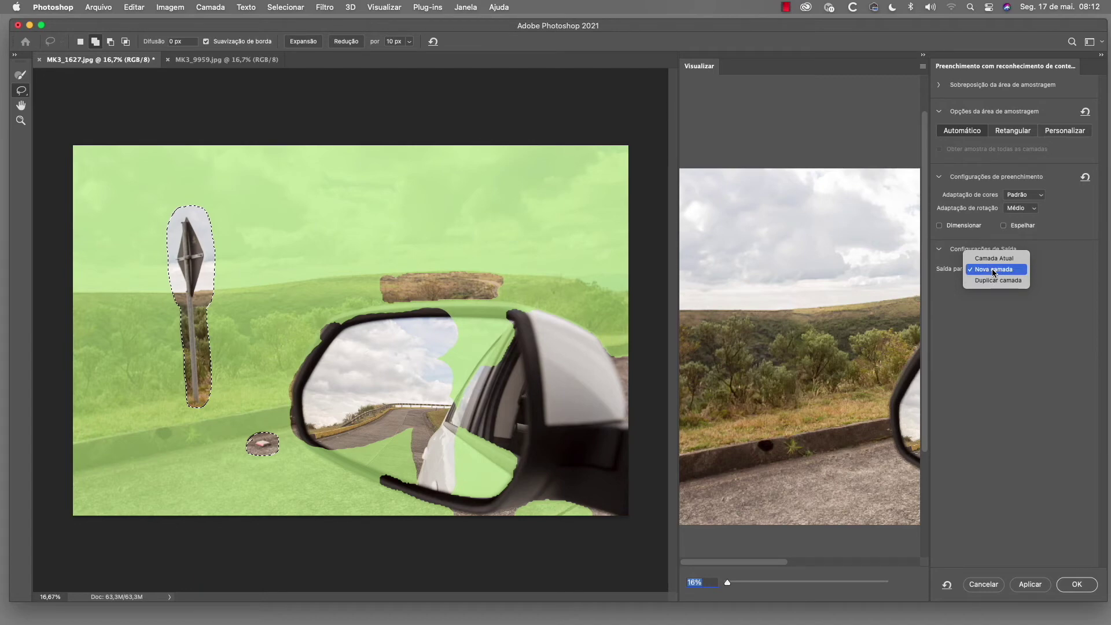
{"action": "left_click", "coordinate": [993, 269]}
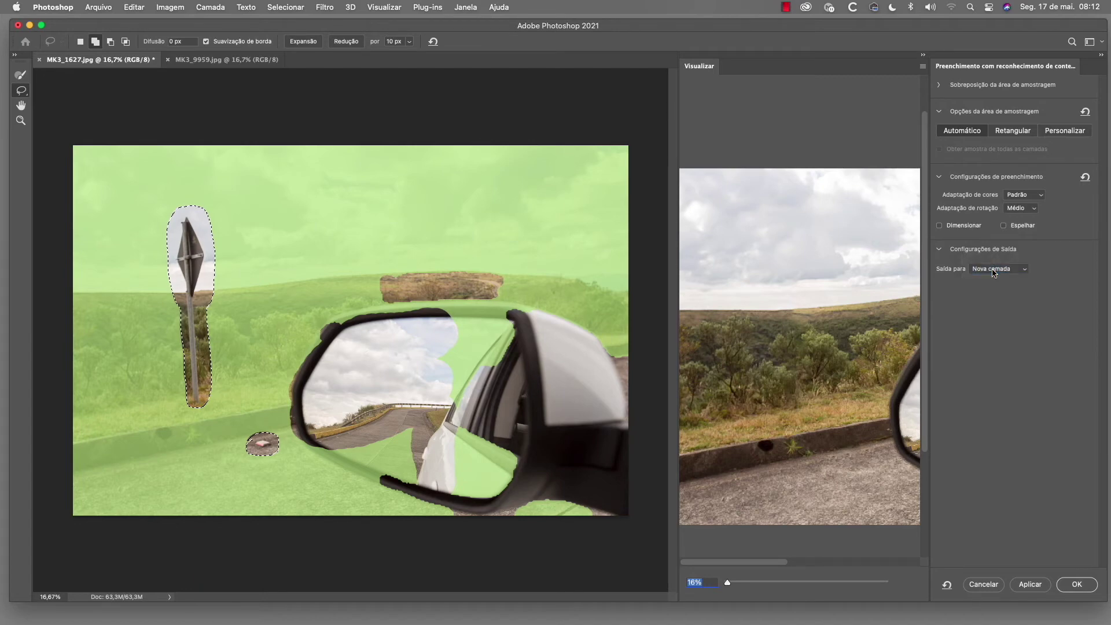
{"action": "left_click", "coordinate": [1077, 584]}
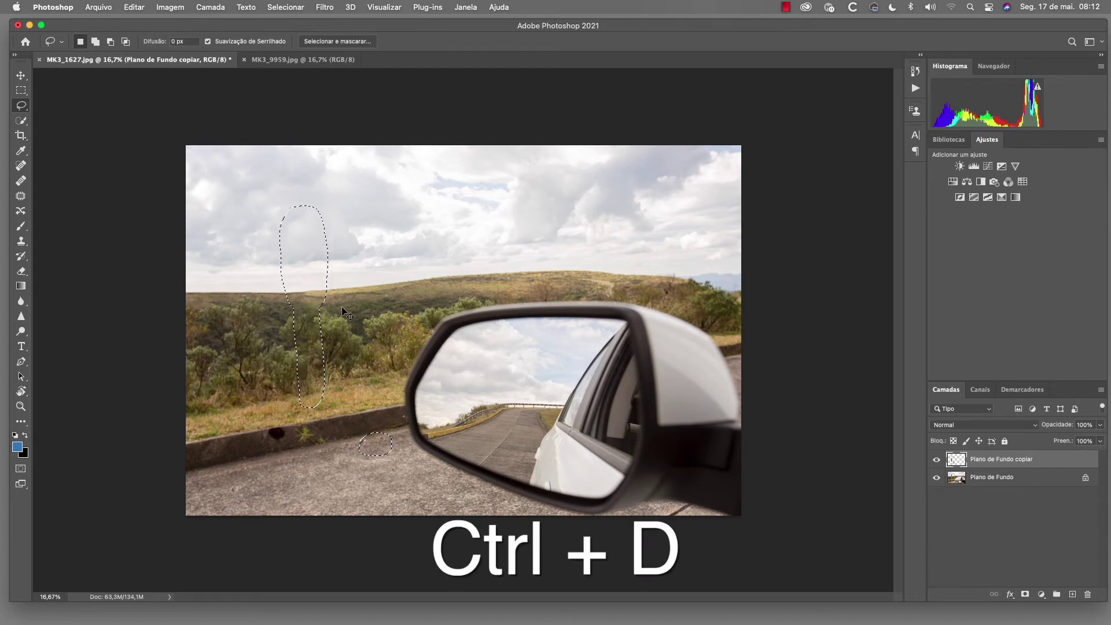
{"action": "key", "text": "super+d"}
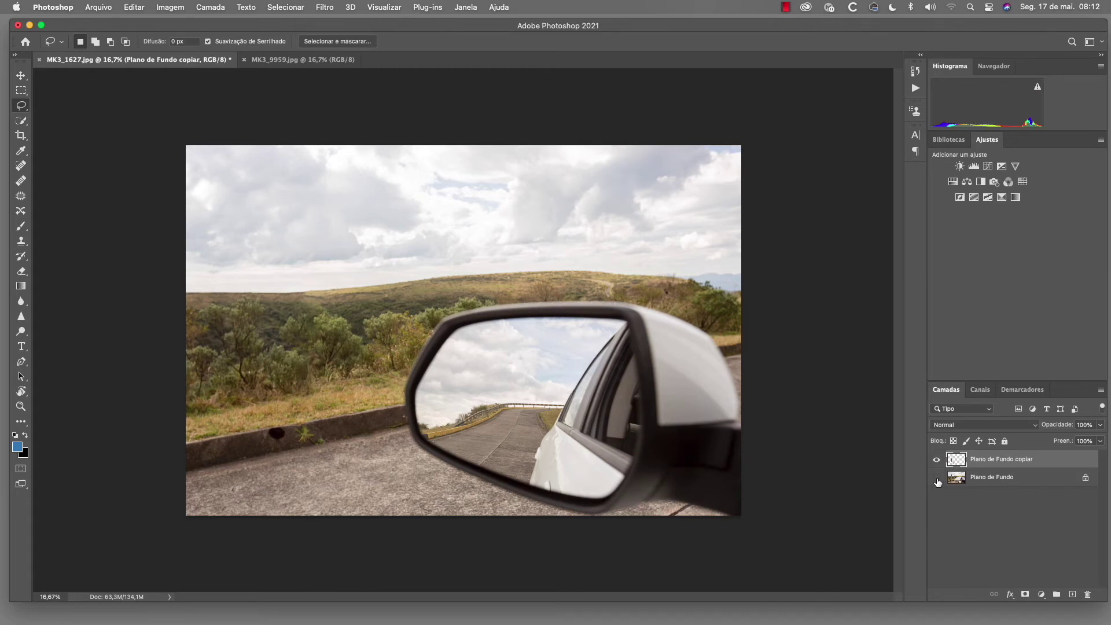
- Hide the Plano de Fundo layer to examine the fill patches alone, and show it again
{"action": "left_click", "coordinate": [938, 478]}
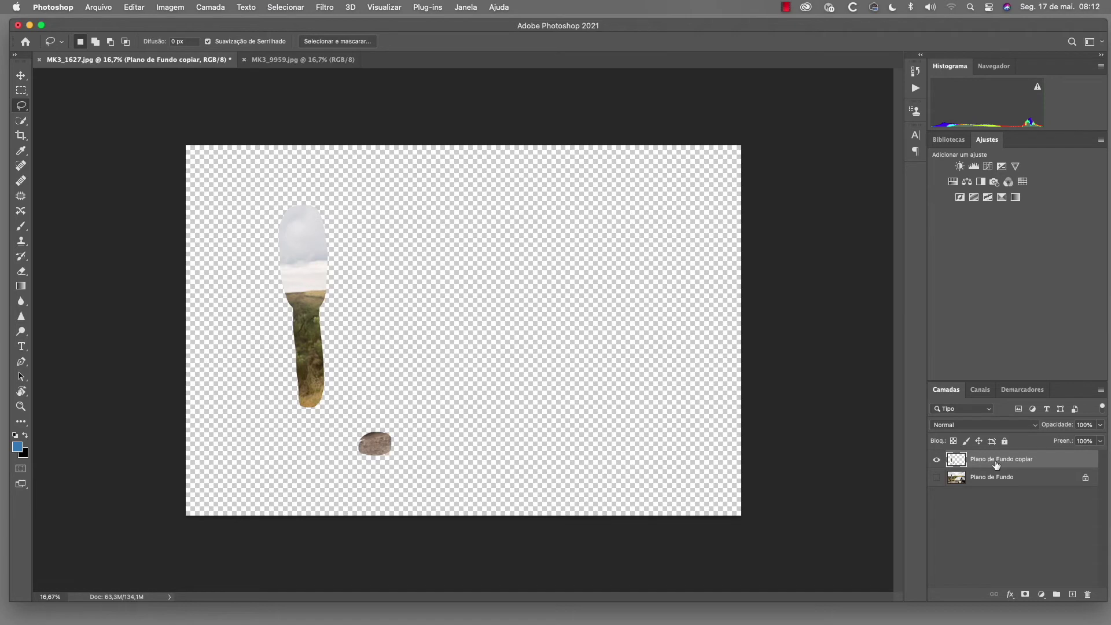
{"action": "left_click", "coordinate": [936, 478]}
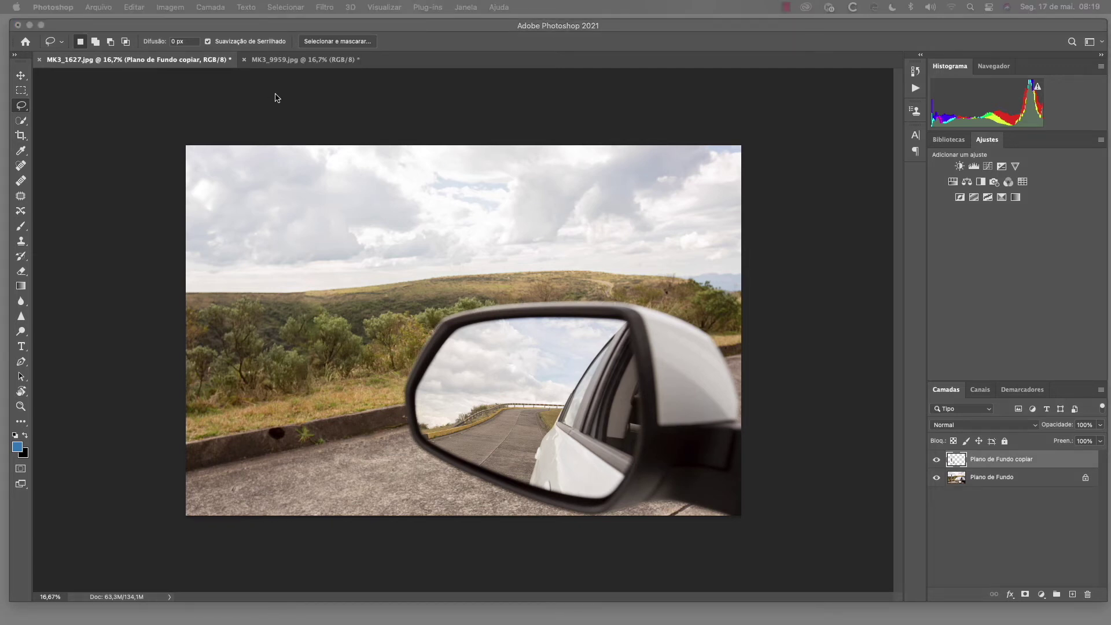
- In MK3_9959.jpg, outline the shorter lamp post in front of the hill with the Lasso and open Content-Aware Fill for it
{"action": "left_click", "coordinate": [300, 60]}
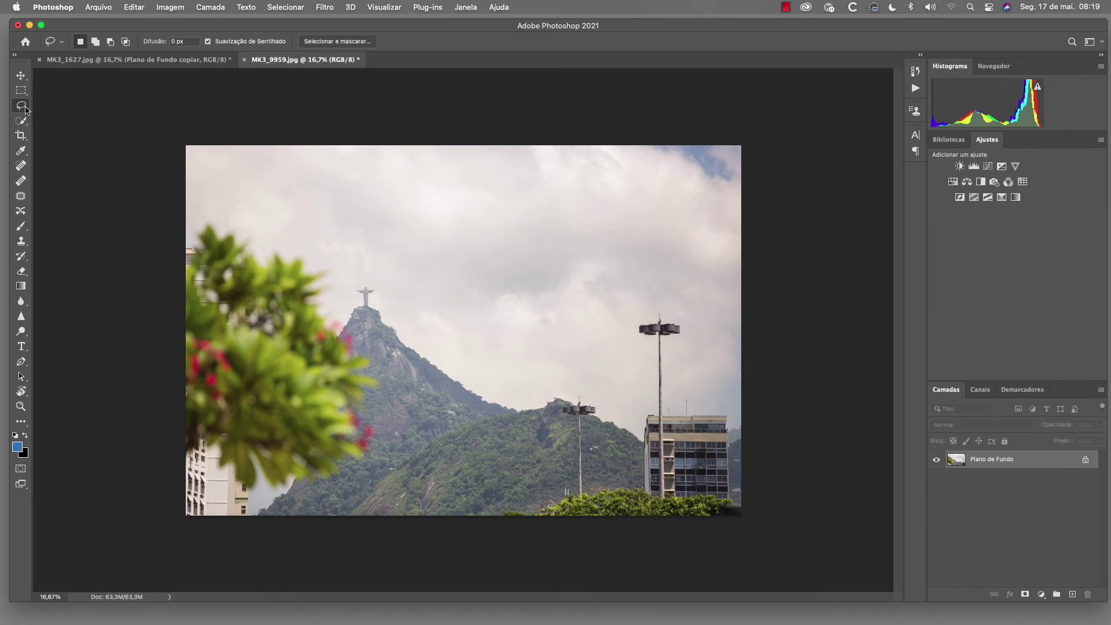
{"action": "key", "text": "l"}
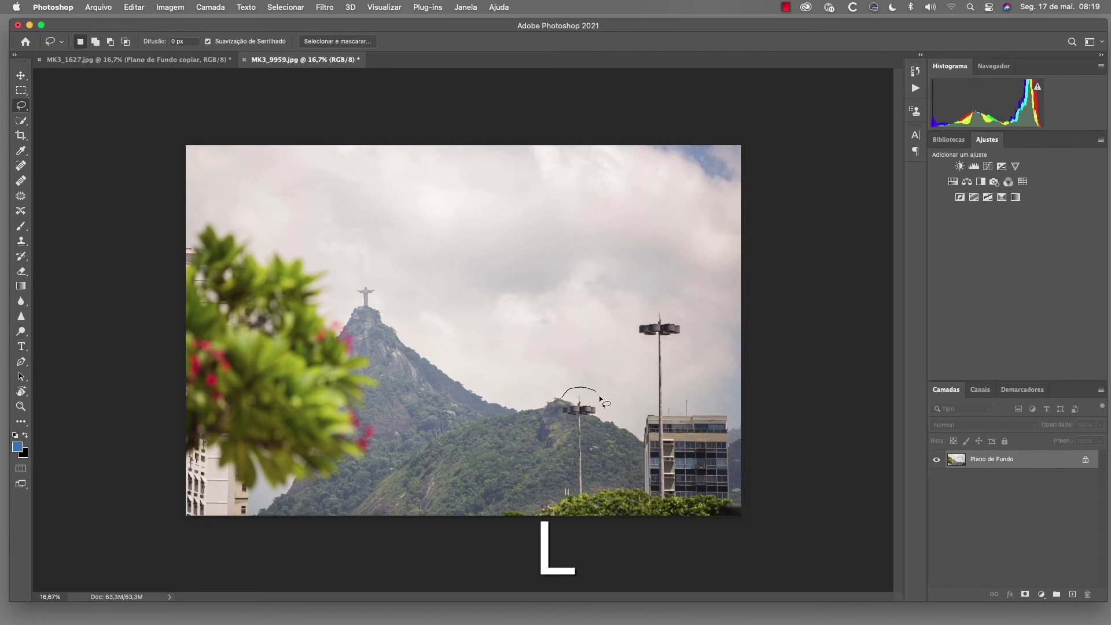
{"action": "mouse_move", "coordinate": [599, 416]}
{"action": "left_mouse_down"}
{"action": "mouse_move", "coordinate": [591, 495]}
{"action": "mouse_move", "coordinate": [569, 503]}
{"action": "mouse_move", "coordinate": [557, 490]}
{"action": "mouse_move", "coordinate": [565, 397]}
{"action": "left_mouse_up"}
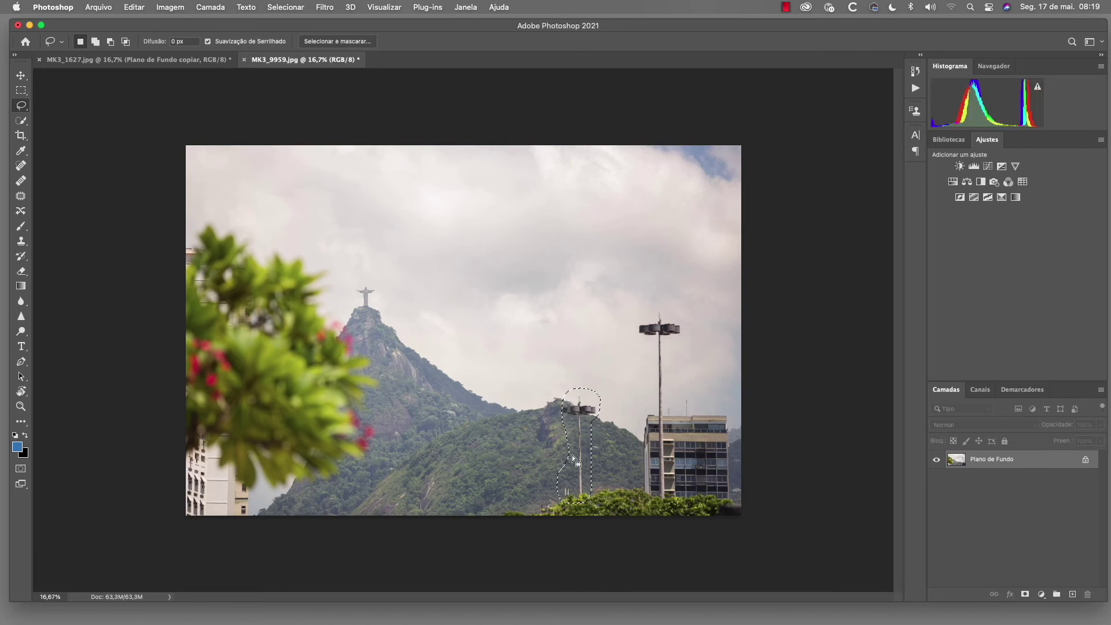
{"action": "left_click", "coordinate": [134, 9]}
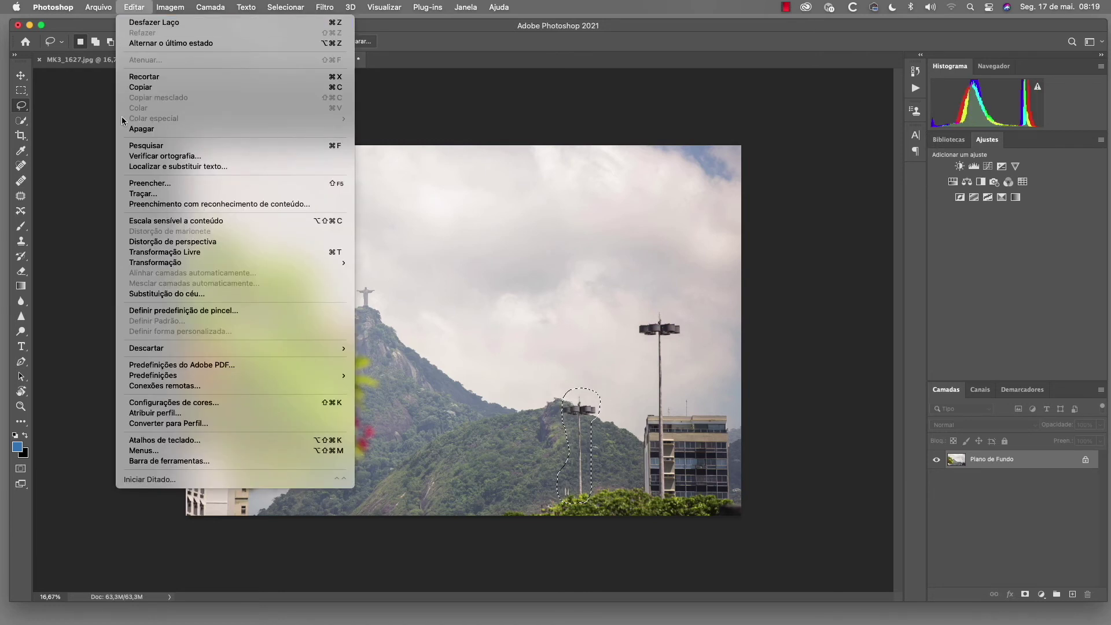
{"action": "left_click", "coordinate": [183, 206]}
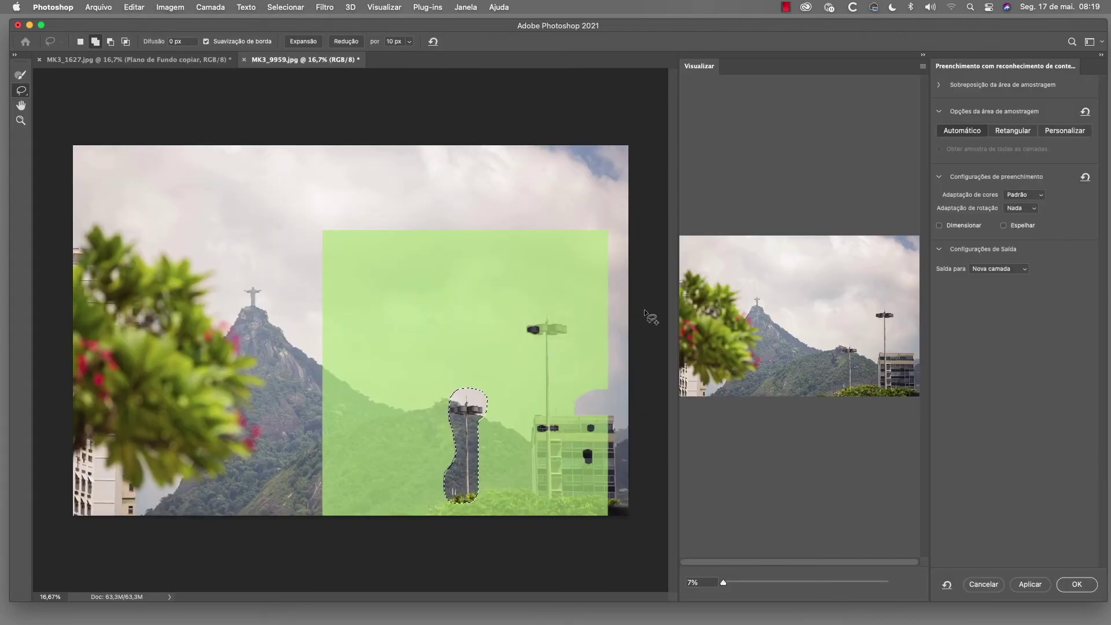
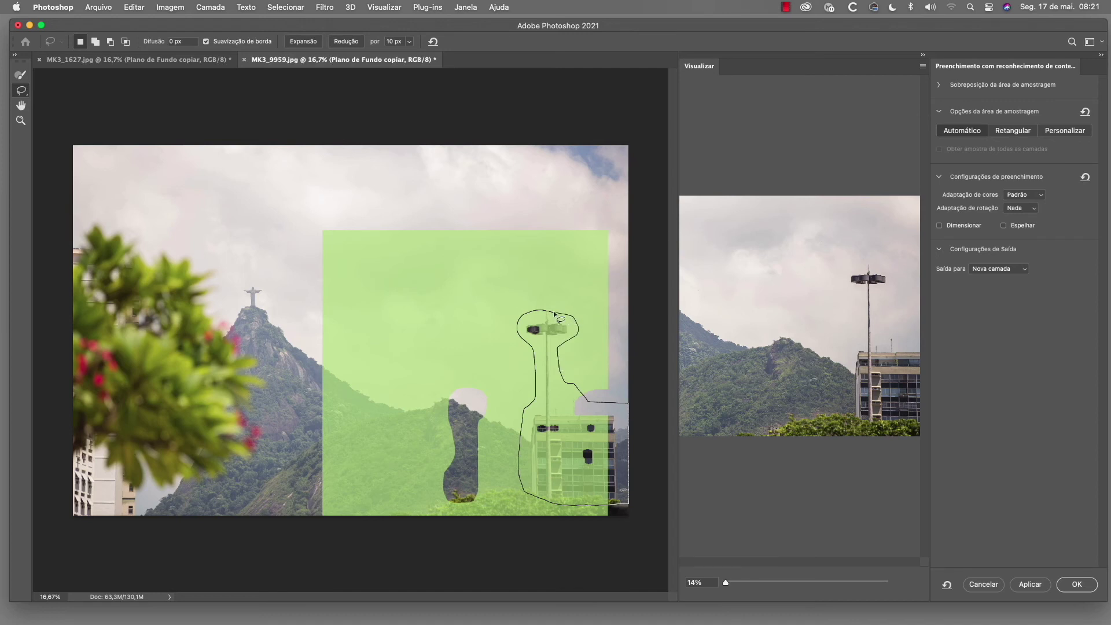
- Outline the taller lamp post and the building behind it with the Lasso, trying rotation adaptation Alta before settling on Médio
{"action": "left_click_drag", "start_coordinate": [554, 313], "coordinate": [556, 315]}
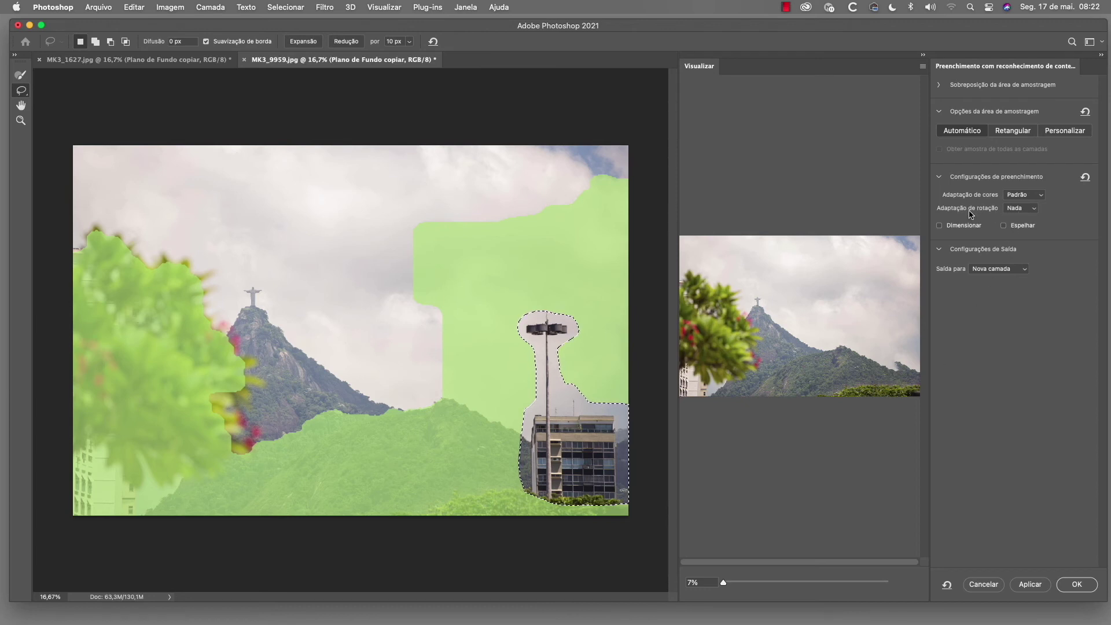
{"action": "left_click", "coordinate": [1035, 209]}
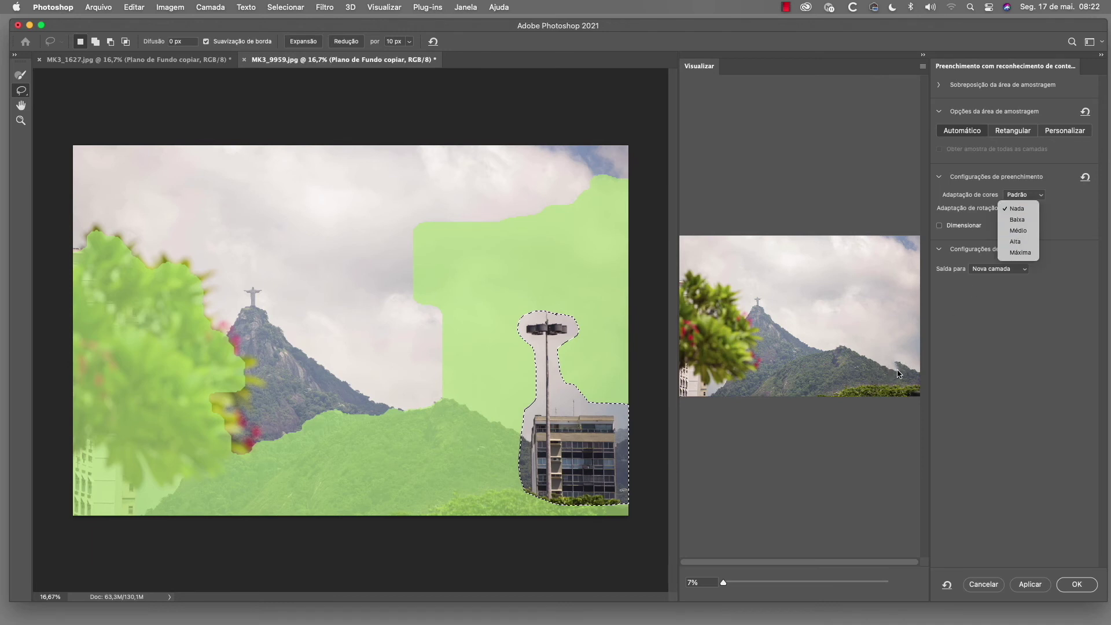
{"action": "left_click", "coordinate": [1019, 242]}
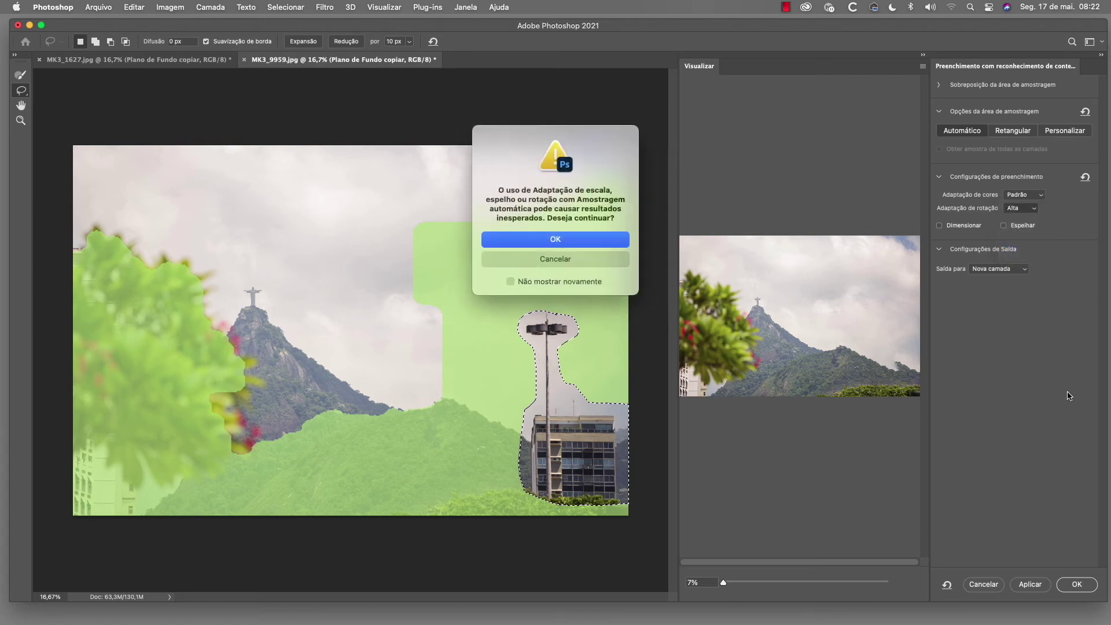
{"action": "left_click", "coordinate": [589, 241]}
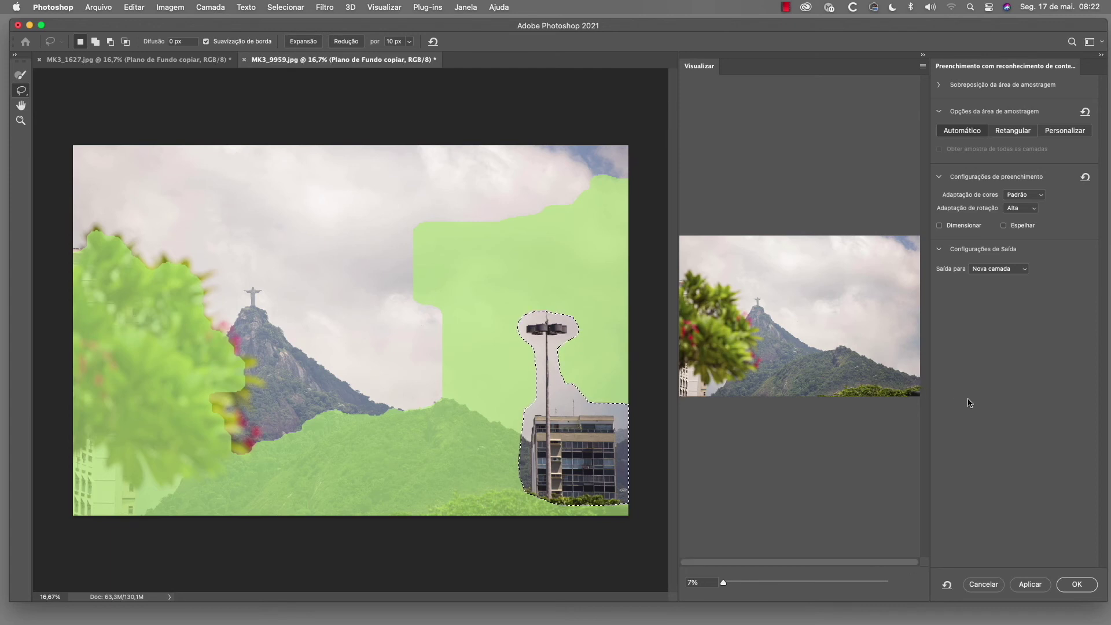
{"action": "left_click", "coordinate": [1041, 209]}
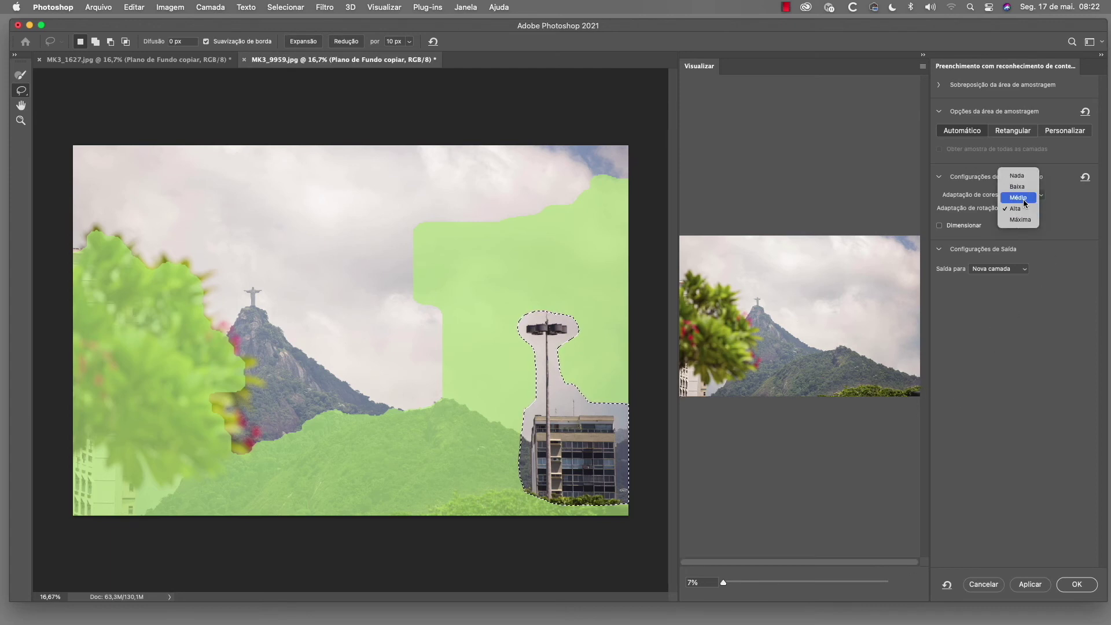
{"action": "left_click", "coordinate": [1020, 198]}
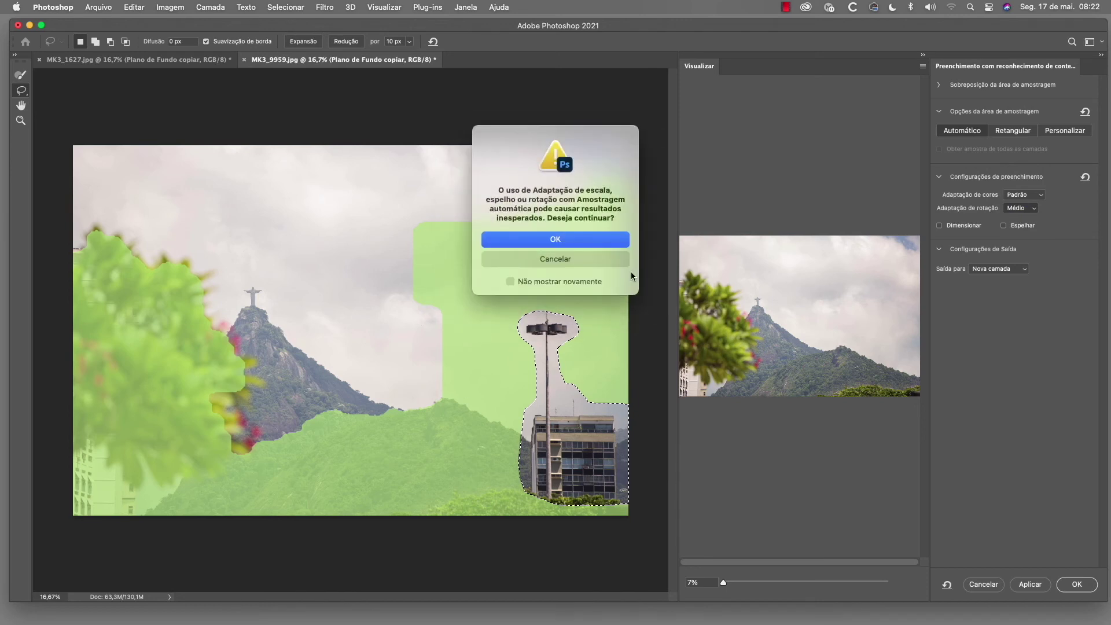
{"action": "left_click", "coordinate": [621, 244]}
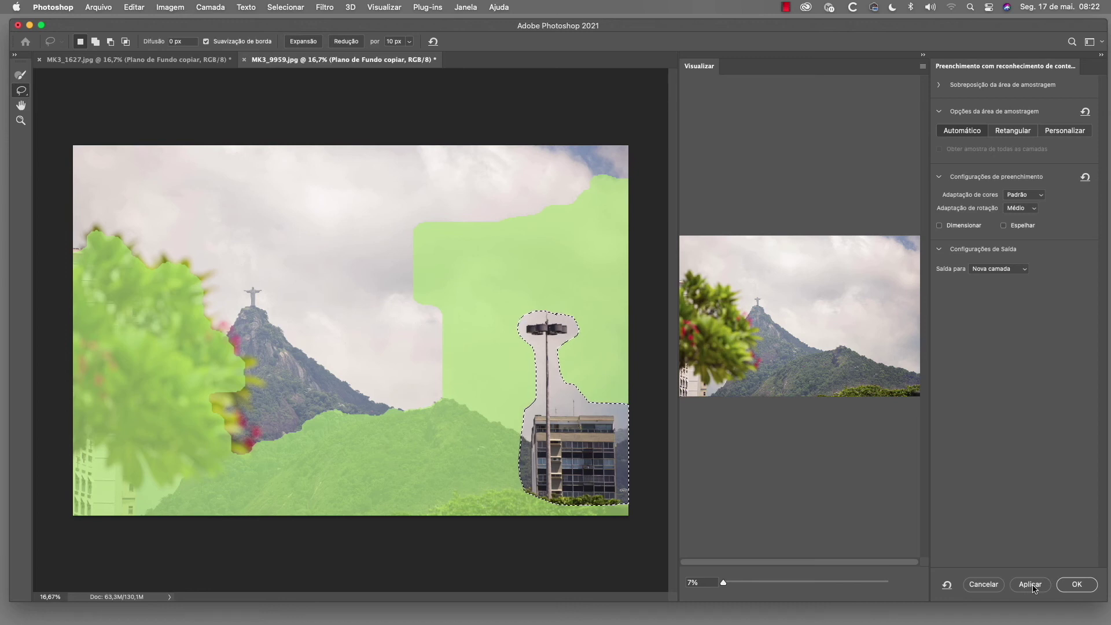
- Apply the fill to a new layer, finish Content-Aware Fill, and clear the selection
{"action": "left_click", "coordinate": [1032, 589]}
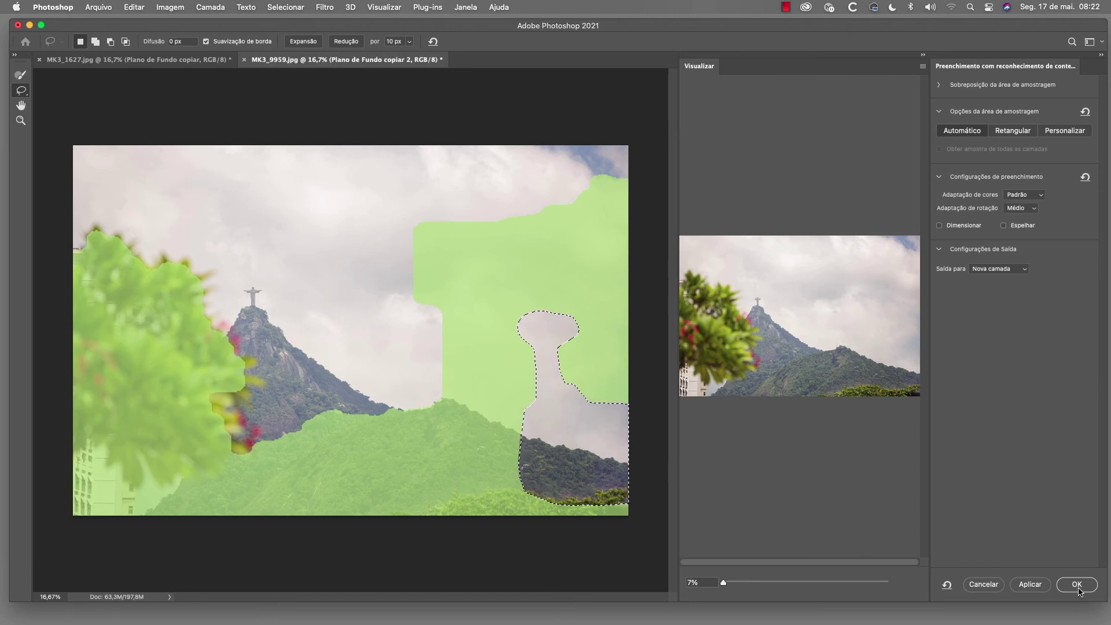
{"action": "left_click", "coordinate": [1077, 585]}
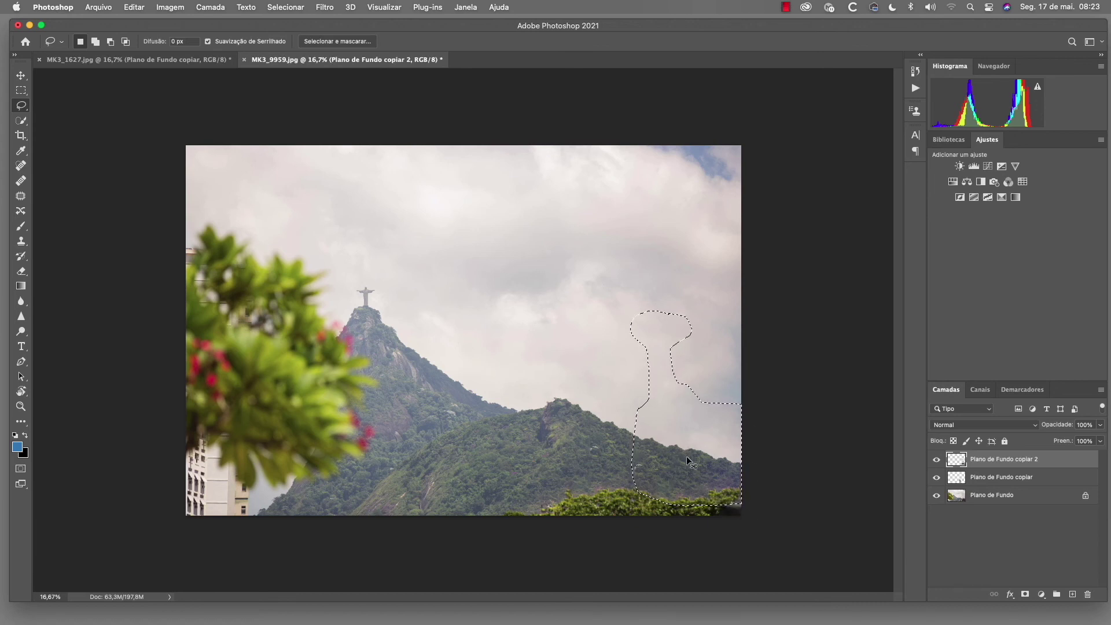
{"action": "key", "text": "ctrl+d"}
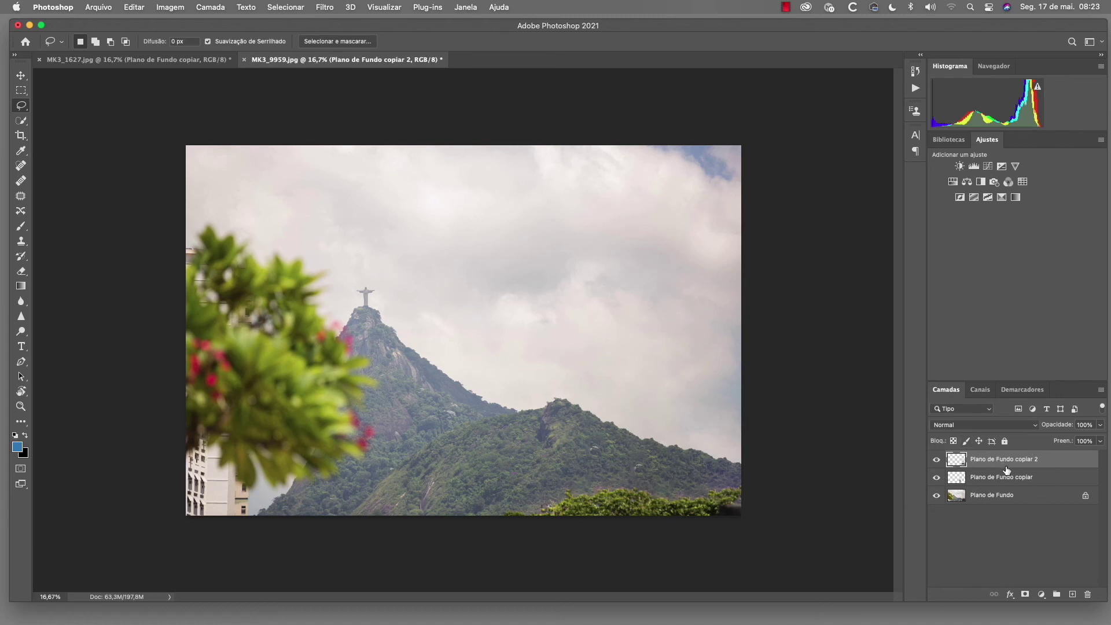
- Hide Plano de Fundo, toggle both fill layers to inspect their patches separately, and show all layers again
{"action": "left_click", "coordinate": [937, 497]}
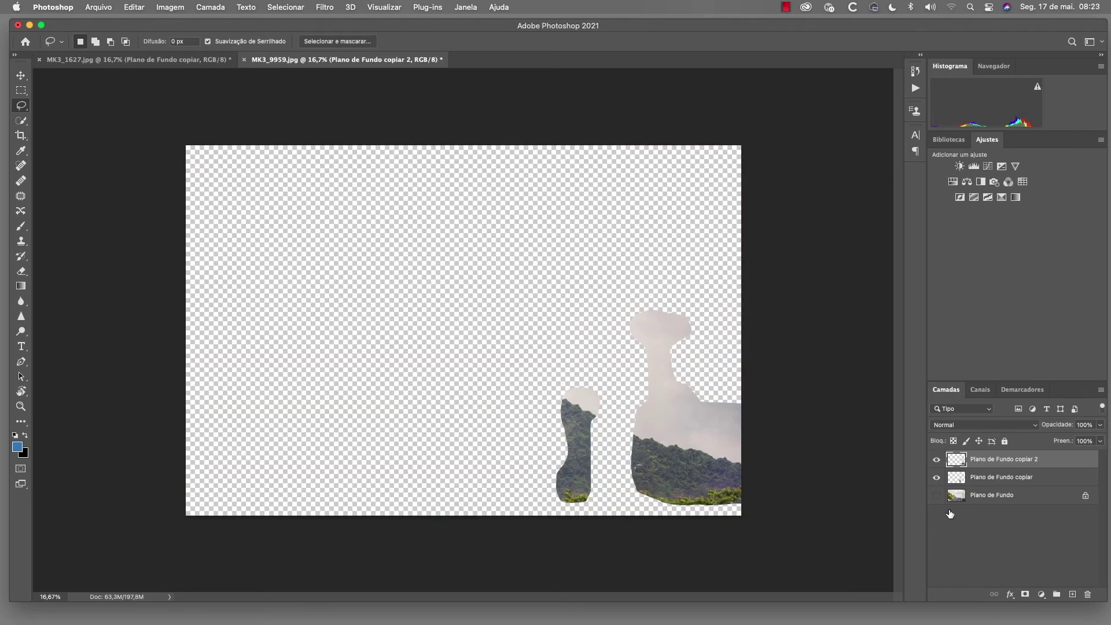
{"action": "left_click", "coordinate": [938, 479]}
{"action": "left_click", "coordinate": [938, 479]}
{"action": "left_click", "coordinate": [937, 480]}
{"action": "left_click", "coordinate": [938, 479]}
{"action": "left_click", "coordinate": [938, 460]}
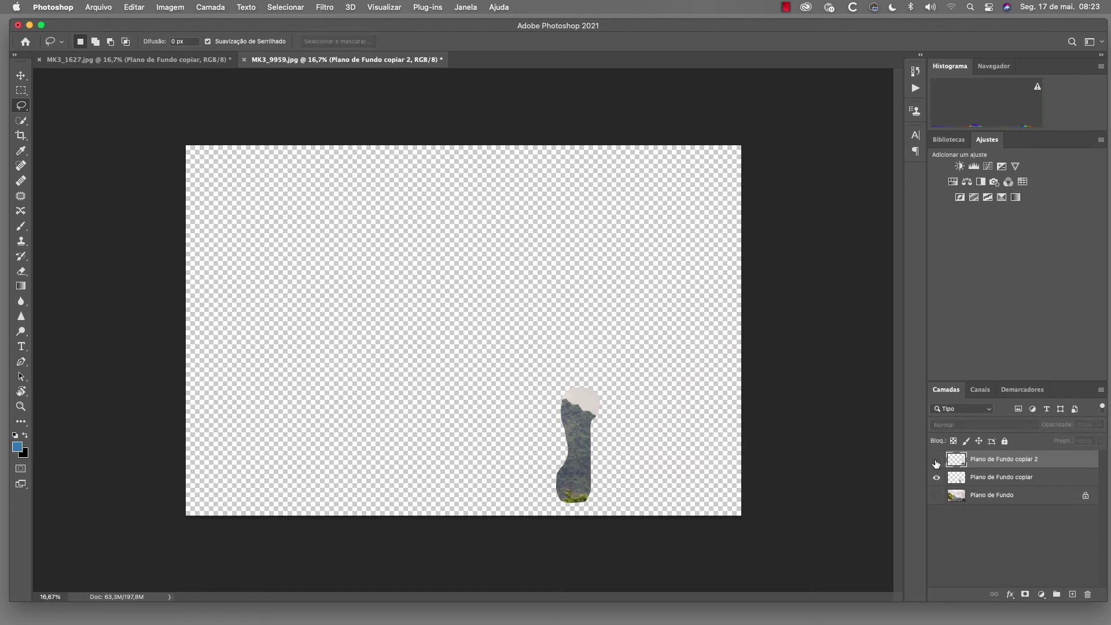
{"action": "left_click", "coordinate": [937, 460]}
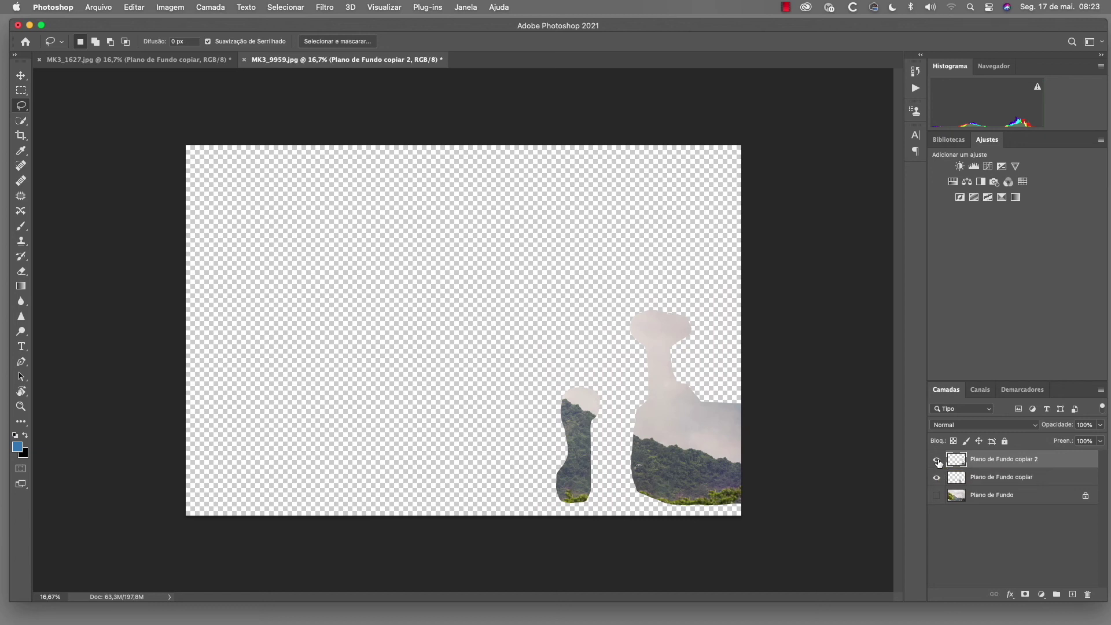
{"action": "left_click", "coordinate": [936, 495]}
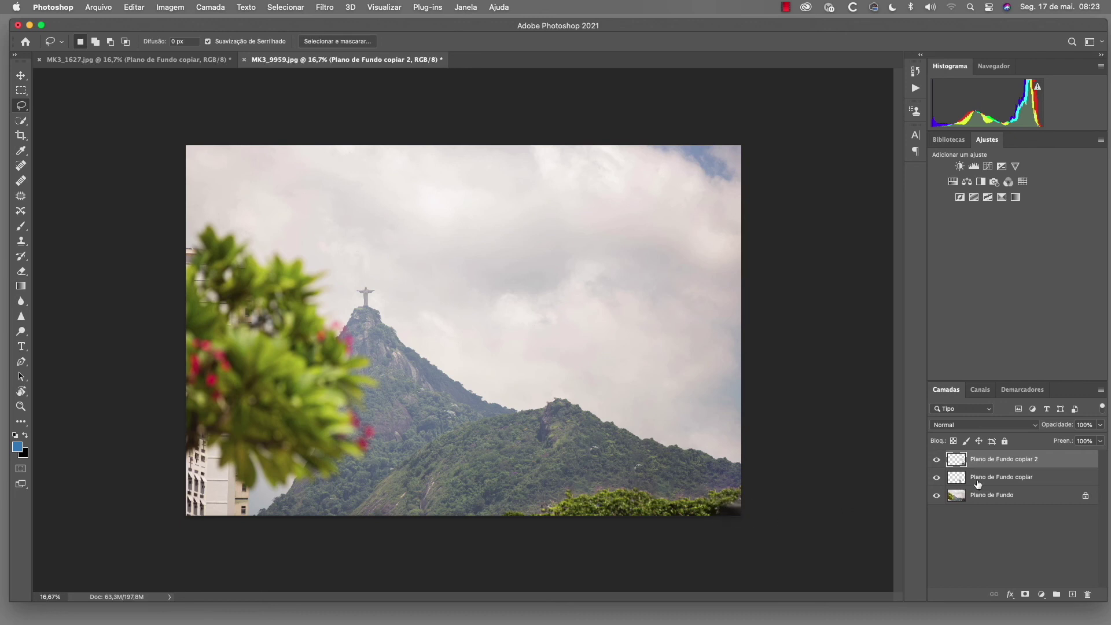
- Add a layer mask to Plano de Fundo copiar 2 and brush black over the patch at the photo's lower-right corner
{"action": "left_click", "coordinate": [1025, 594]}
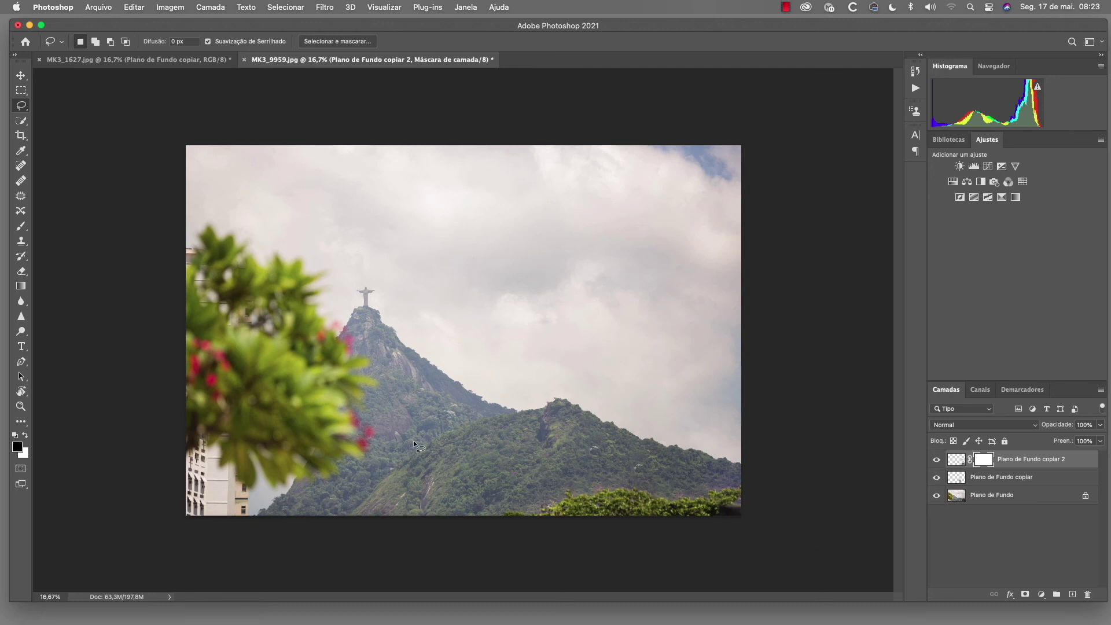
{"action": "key", "text": "b"}
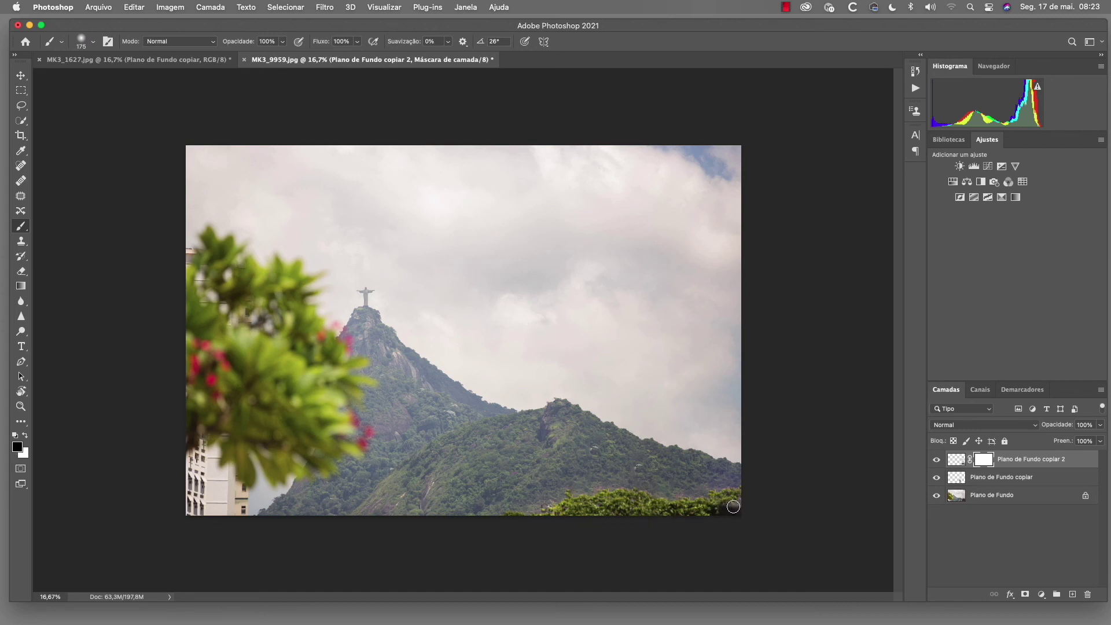
{"action": "mouse_move", "coordinate": [744, 504]}
{"action": "left_mouse_down"}
{"action": "mouse_move", "coordinate": [715, 514]}
{"action": "mouse_move", "coordinate": [739, 494]}
{"action": "left_mouse_up"}
- Toggle the visibility of the two fill layers to compare the photo with and without the lamp posts and building
{"action": "left_click", "coordinate": [937, 461]}
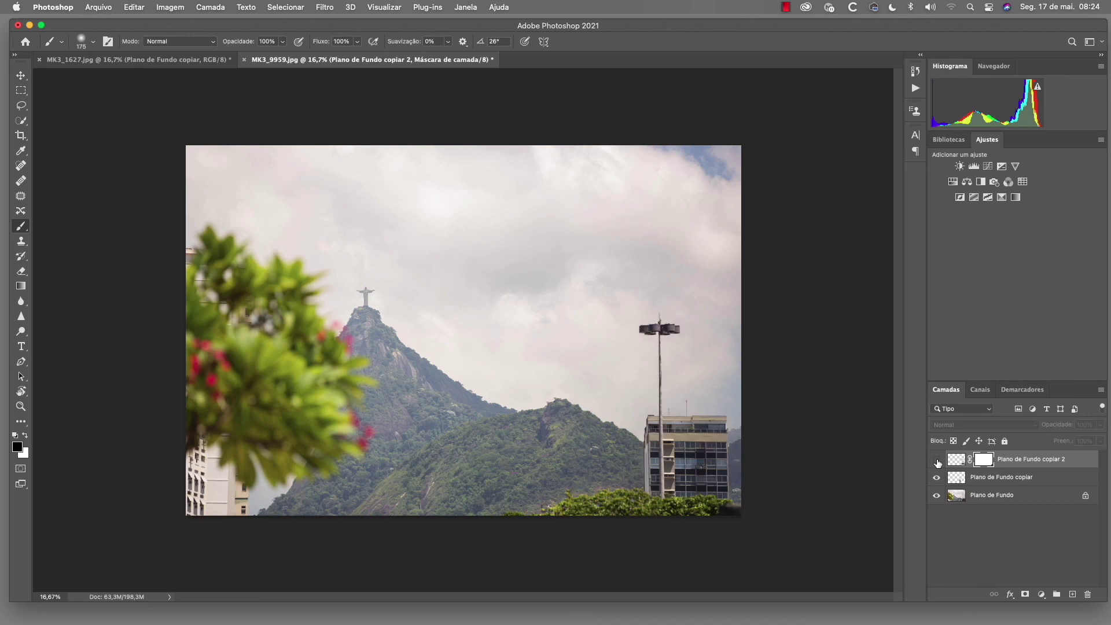
{"action": "left_click", "coordinate": [937, 462]}
{"action": "left_click", "coordinate": [938, 463]}
{"action": "left_click", "coordinate": [939, 462]}
{"action": "left_click", "coordinate": [938, 462]}
{"action": "left_click", "coordinate": [938, 480]}
{"action": "left_click", "coordinate": [938, 479]}
{"action": "left_click", "coordinate": [939, 480]}
{"action": "left_click", "coordinate": [938, 480]}
{"action": "left_click", "coordinate": [939, 481]}
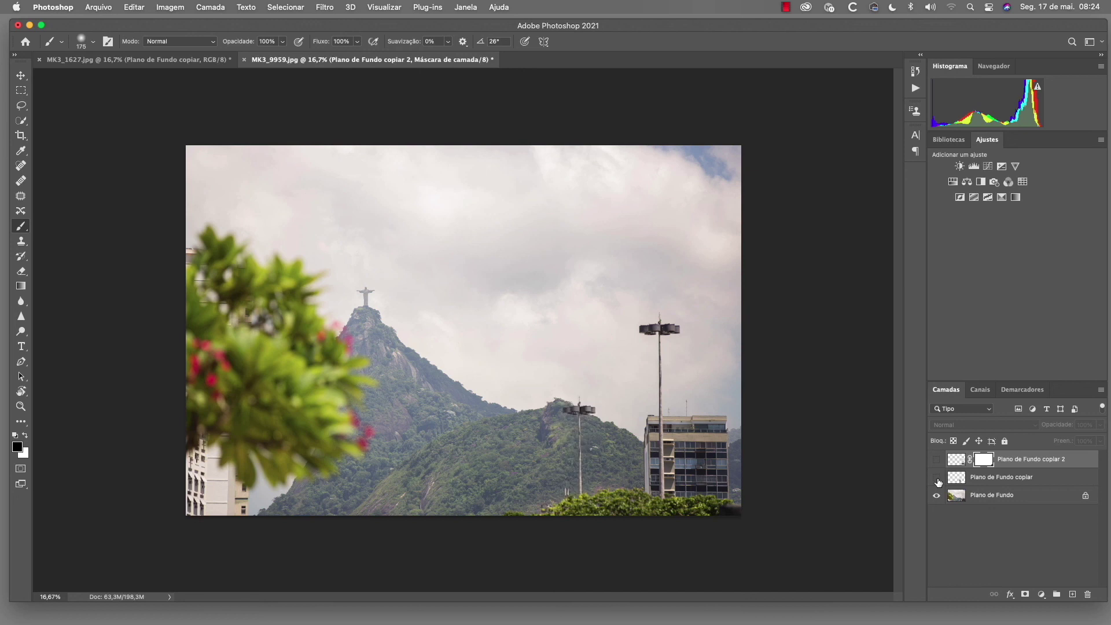
{"action": "left_click", "coordinate": [939, 463]}
{"action": "left_click", "coordinate": [938, 481]}
{"action": "left_click", "coordinate": [938, 464]}
{"action": "left_click", "coordinate": [938, 481]}
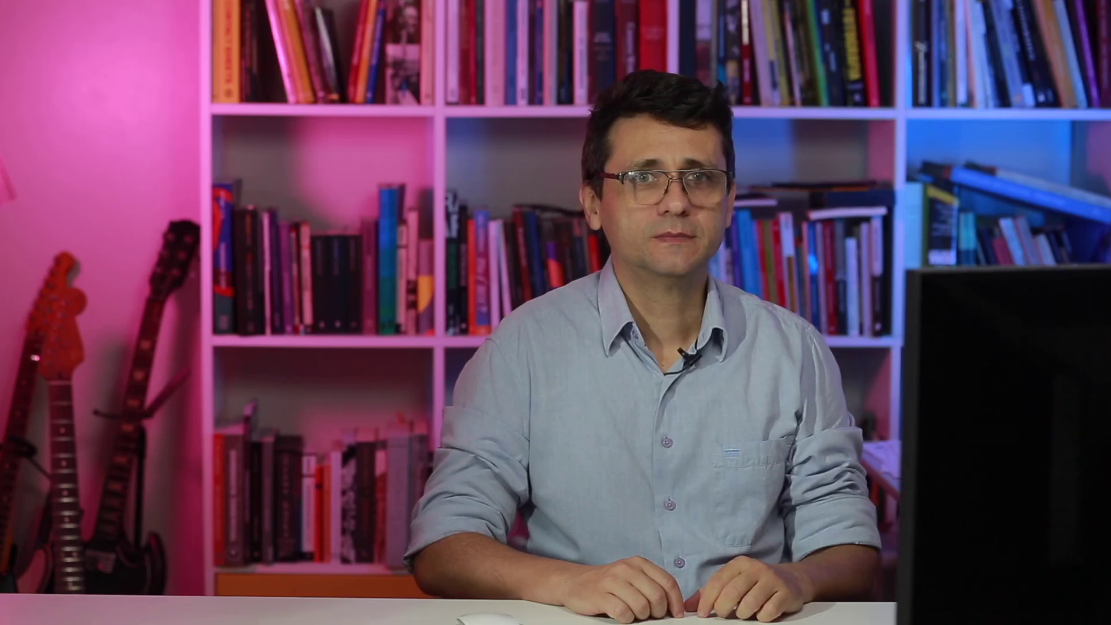